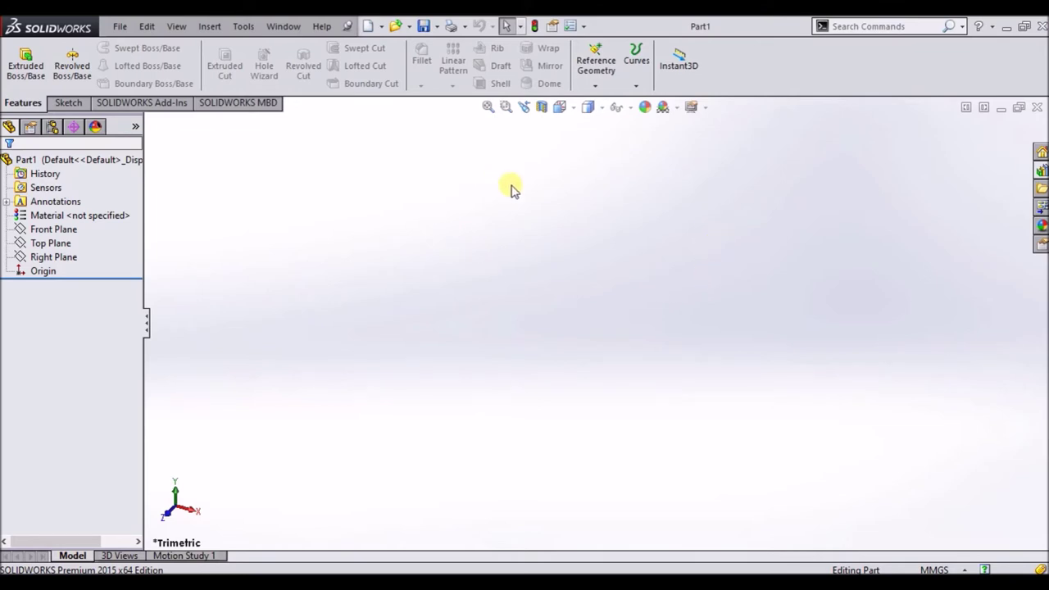
Start a helix with its base sketch on the Top Plane.
left_click(636, 89)
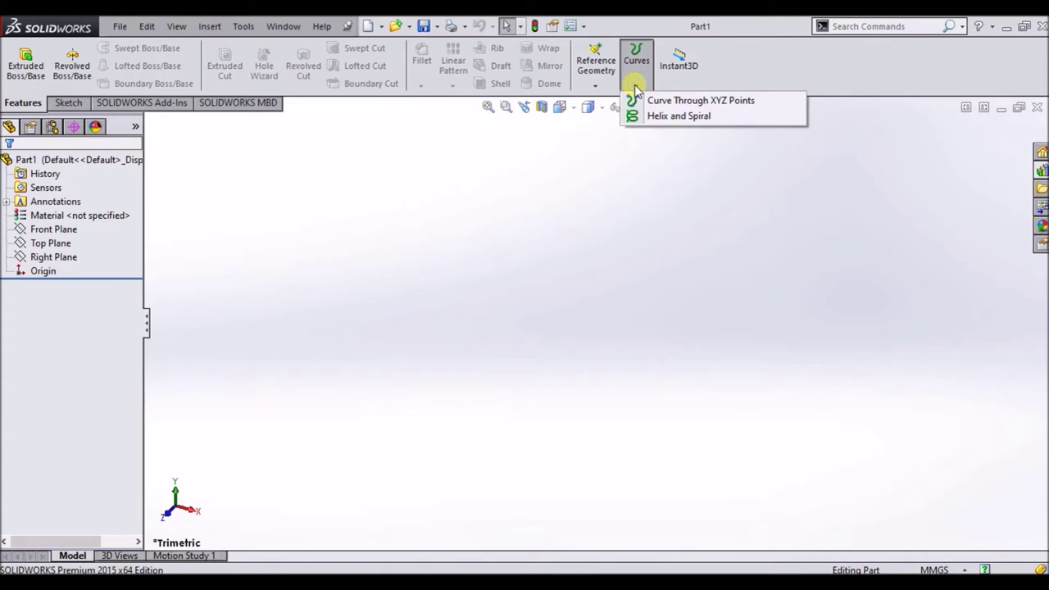
left_click(664, 117)
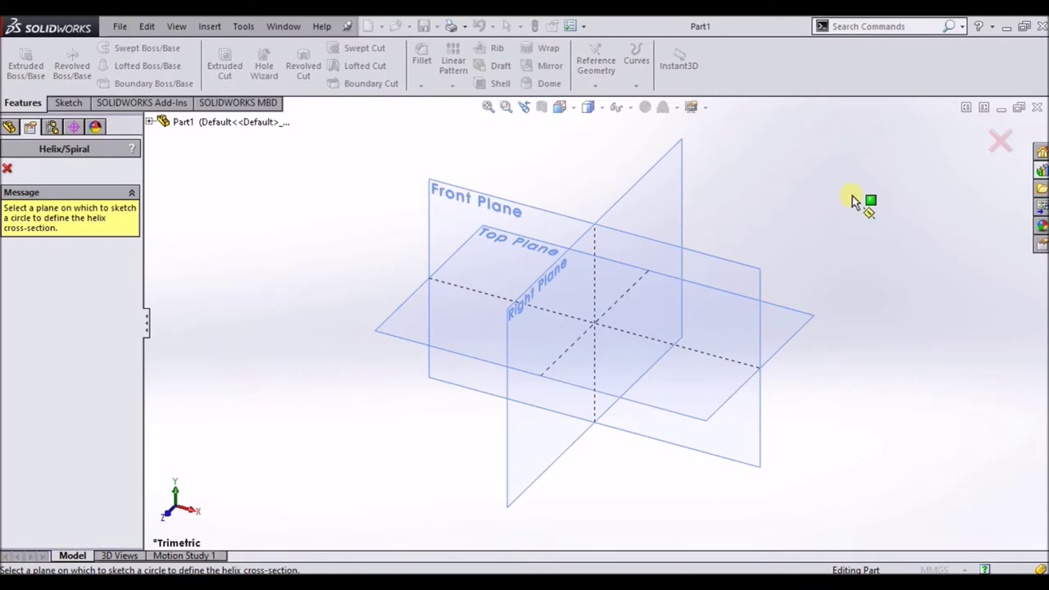
left_click(395, 324)
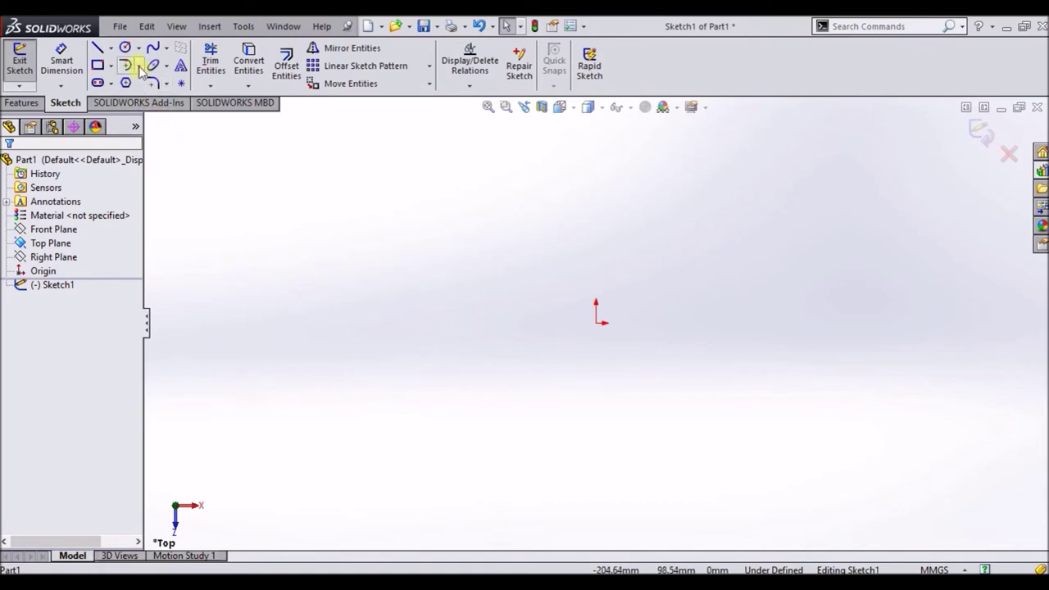
Draw a 40 mm diameter circle centred on the origin.
left_click(124, 47)
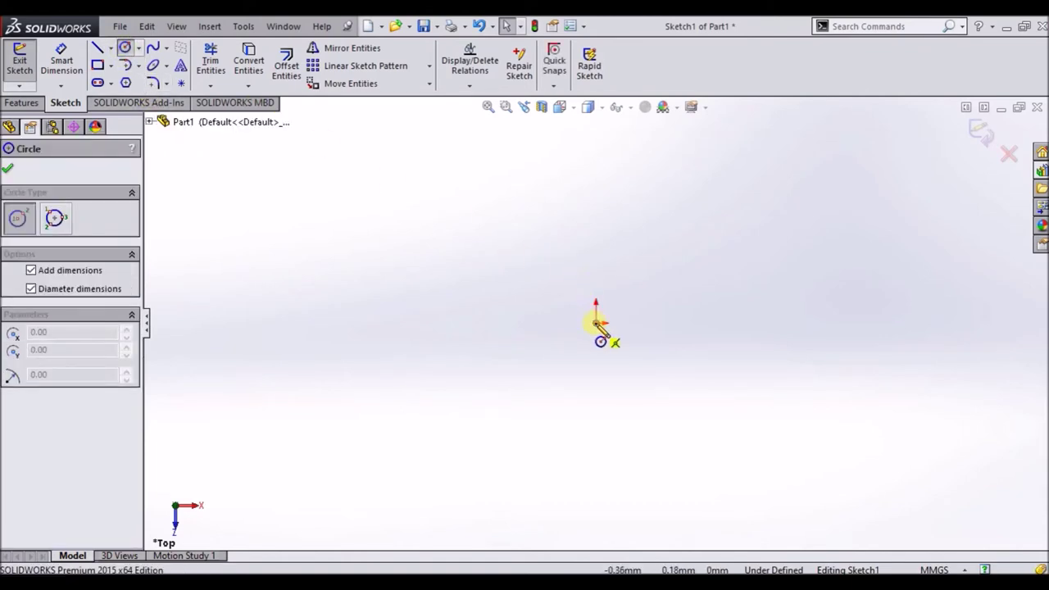
left_click(554, 332)
left_click(508, 287)
type("40")
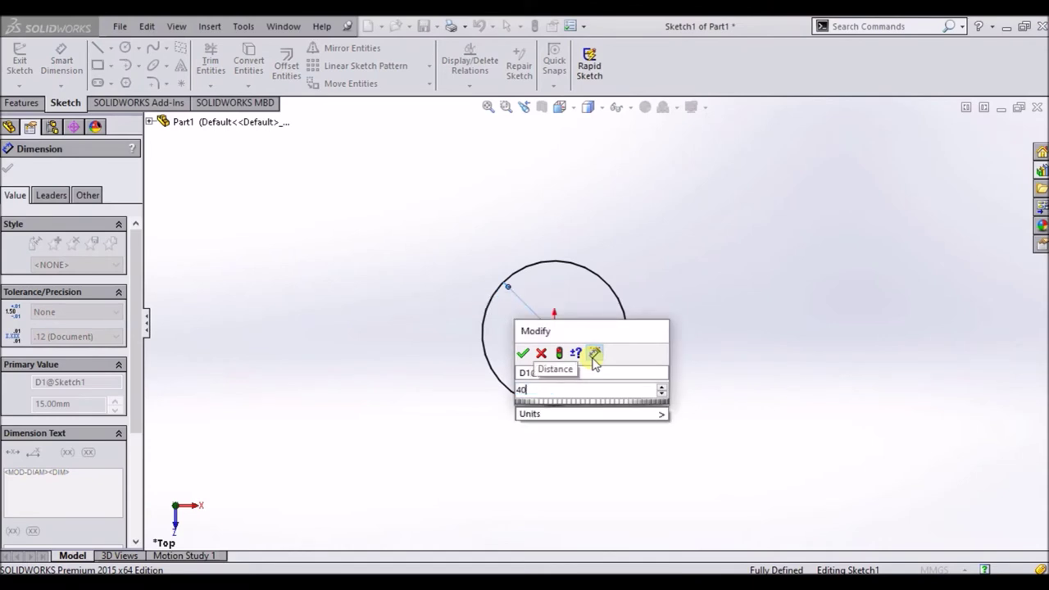
key("Return")
key("Escape")
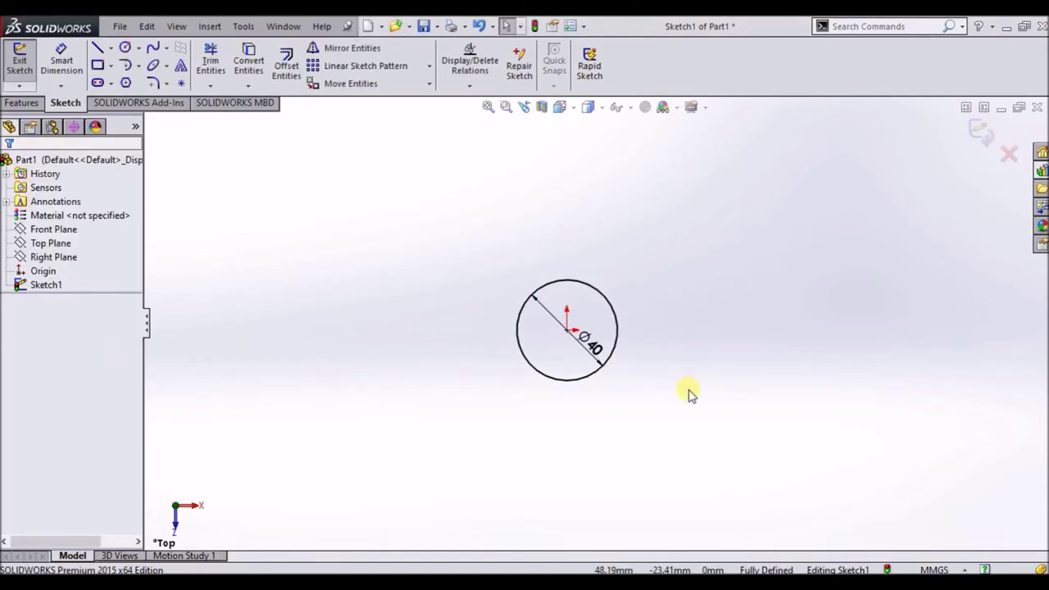
Exit the sketch and set the helix to be defined by Height and Pitch.
left_click(980, 136)
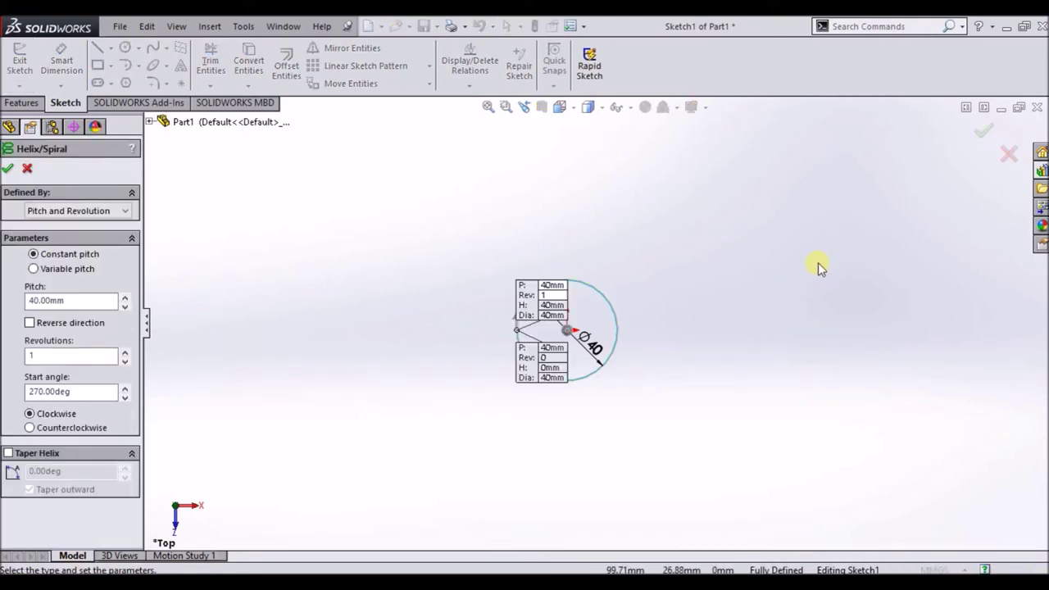
mouse_move(737, 310)
middle_mouse_down()
mouse_move(684, 352)
mouse_move(693, 171)
middle_mouse_up()
scroll(606, 218, "down", 3)
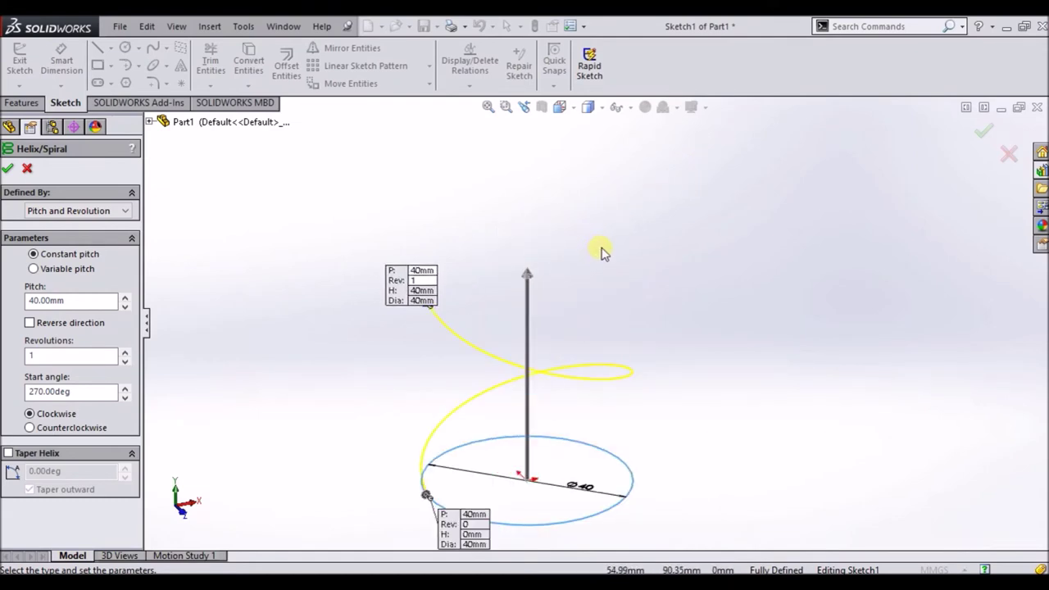
scroll(602, 249, "up", 1)
scroll(601, 250, "up", 2)
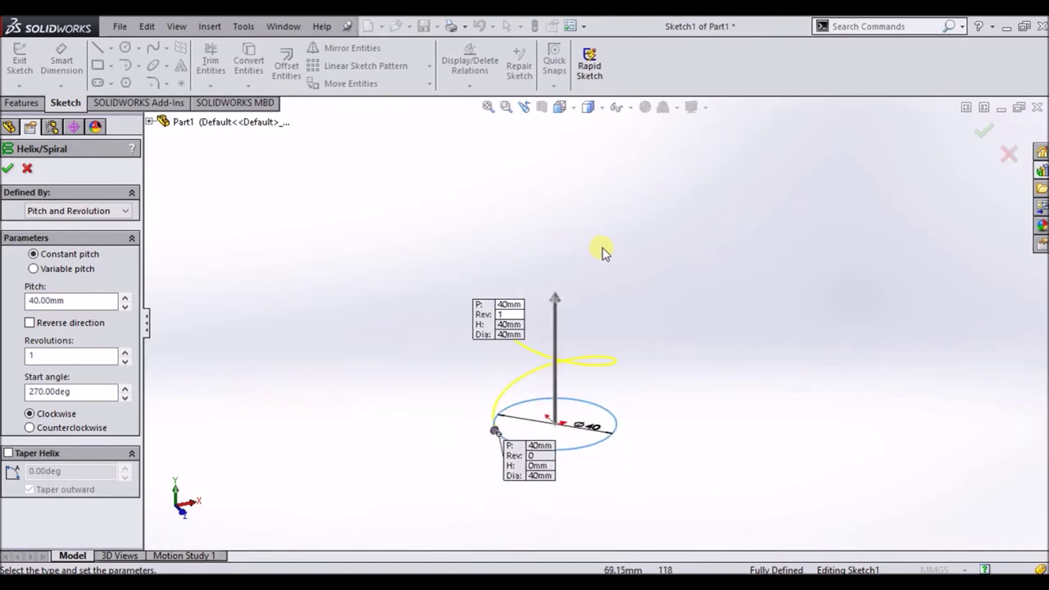
scroll(594, 469, "down", 1)
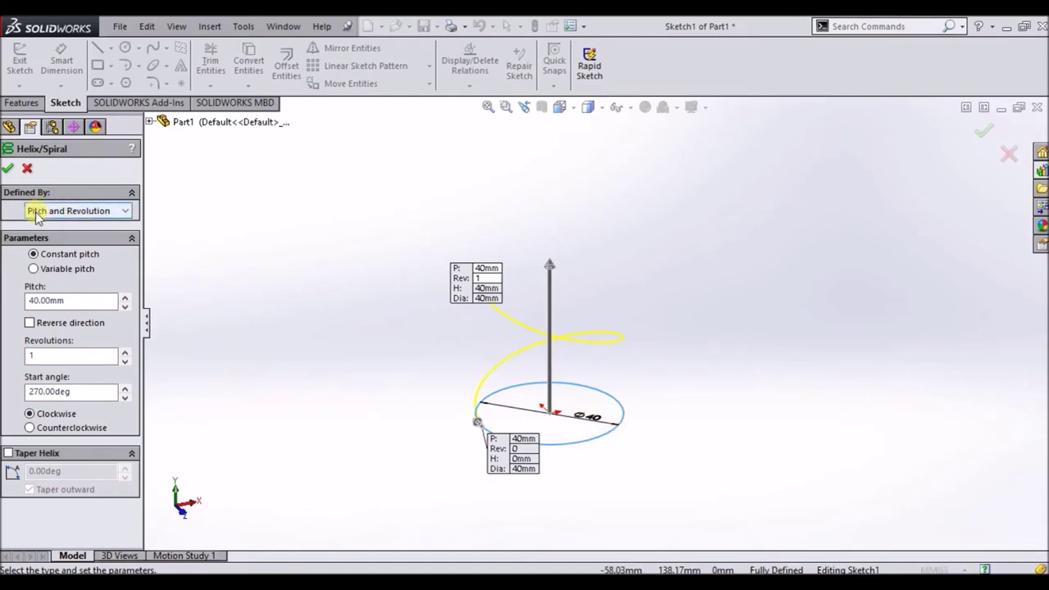
left_click(82, 215)
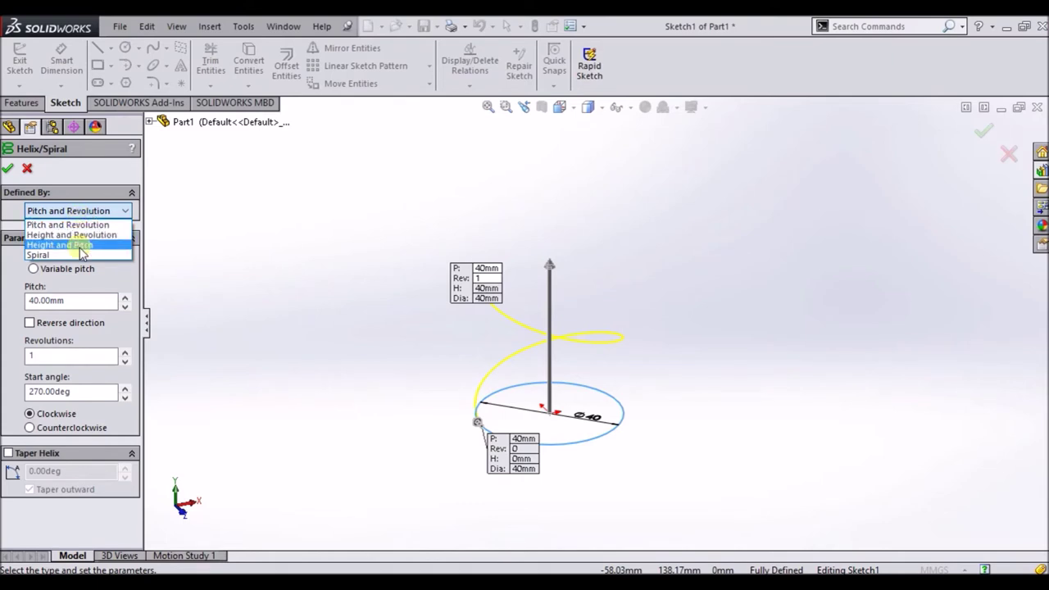
left_click(82, 246)
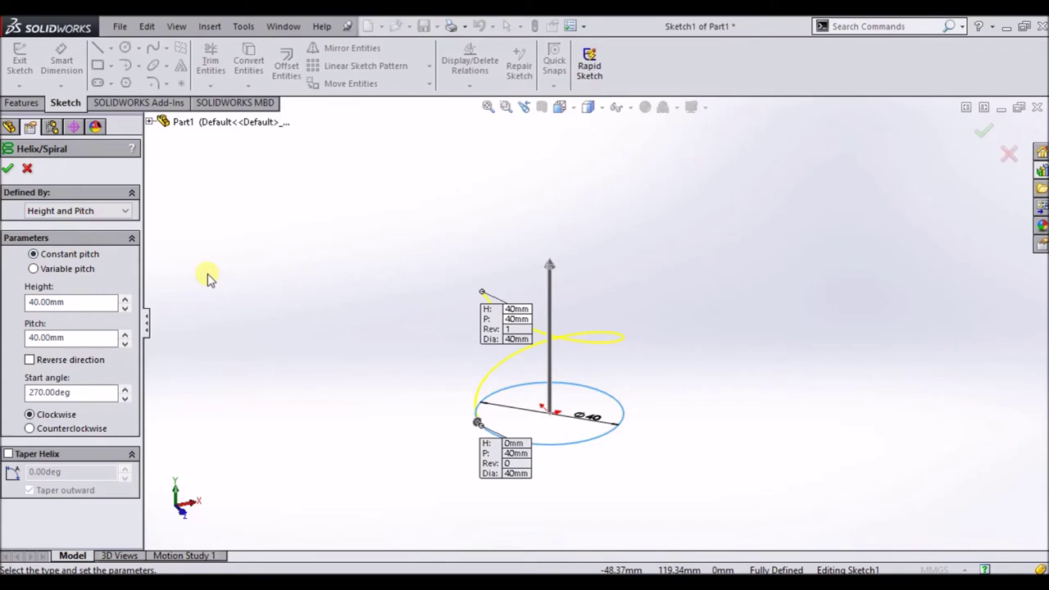
Set helix height 150 mm and pitch 10 mm, then accept the helix.
left_click(74, 304)
double_click(76, 307)
type("150")
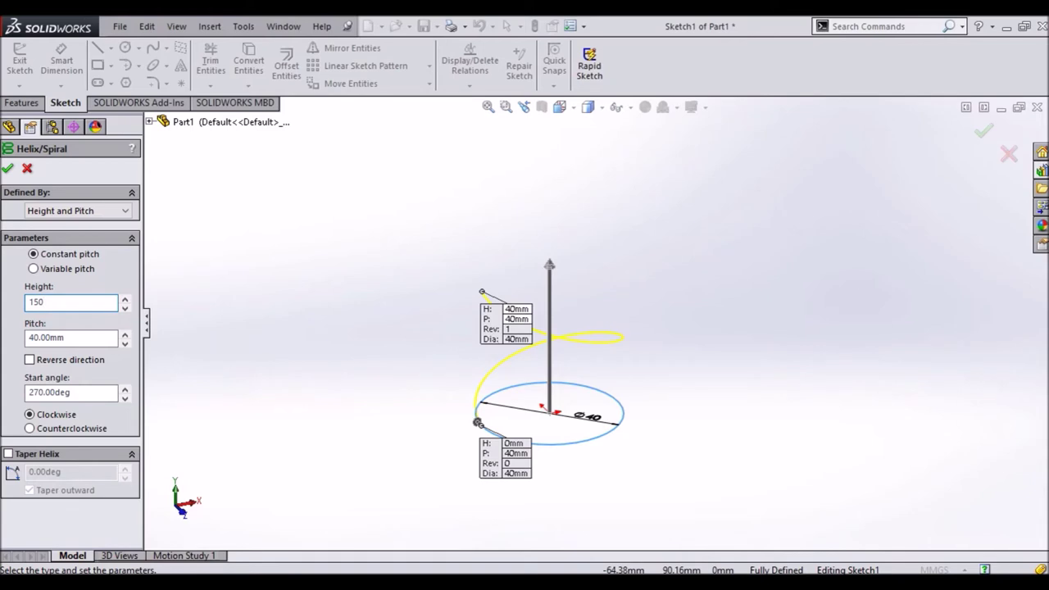
key("Return")
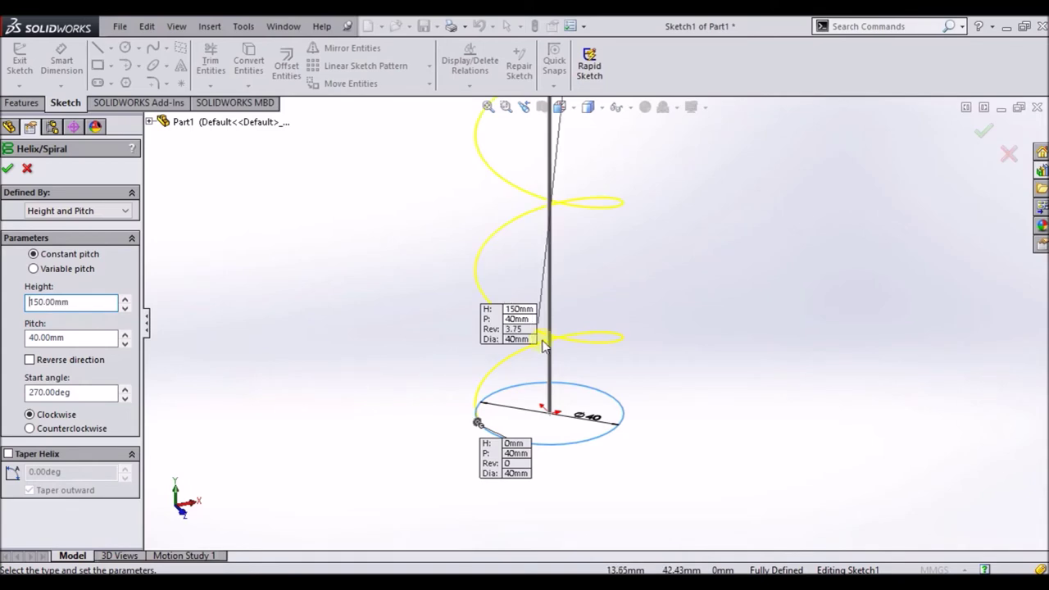
scroll(655, 287, "up", 1)
scroll(674, 369, "down", 1)
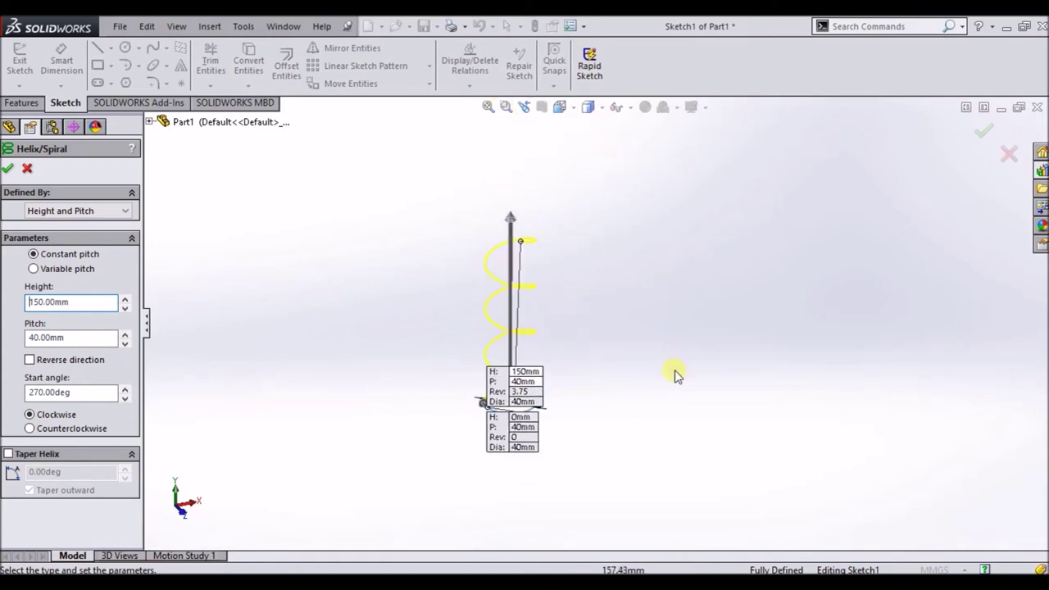
scroll(661, 402, "down", 1)
double_click(82, 338)
type("1")
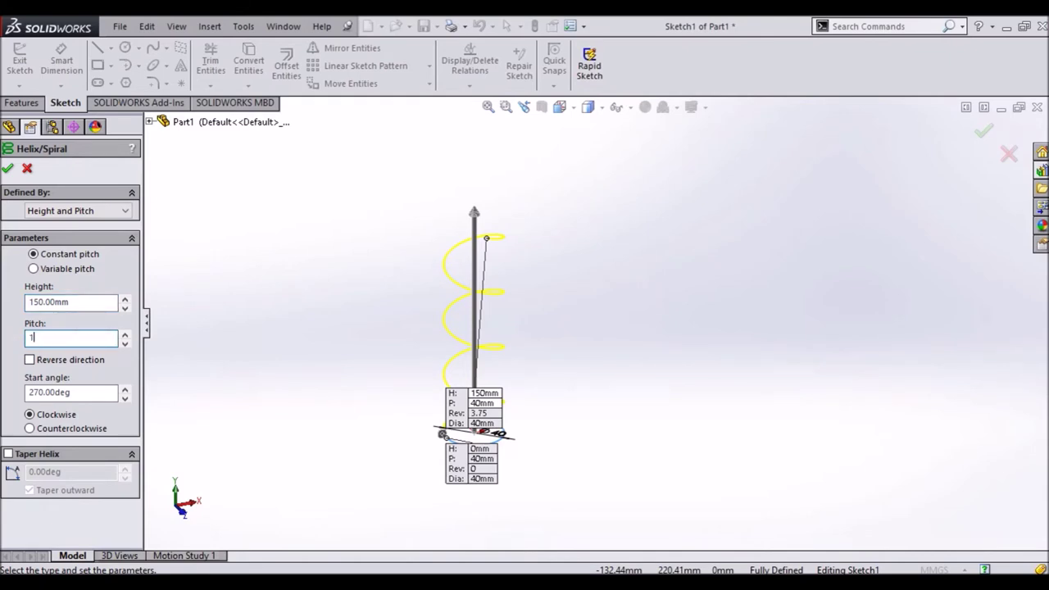
key("Return")
mouse_move(667, 404)
middle_mouse_down()
mouse_move(731, 337)
mouse_move(800, 355)
mouse_move(798, 375)
middle_mouse_up()
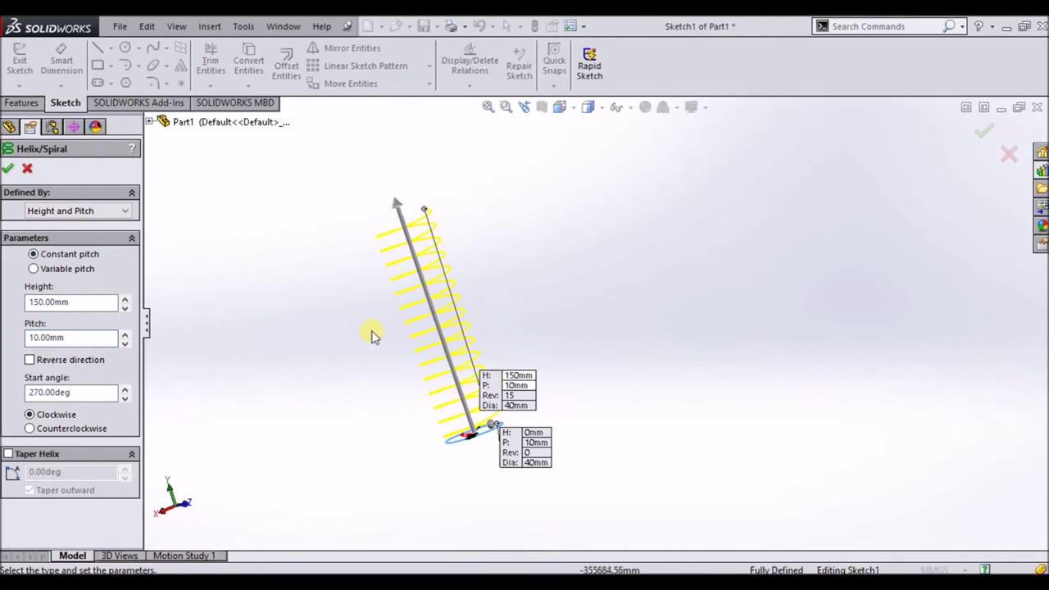
scroll(373, 332, "down", 1)
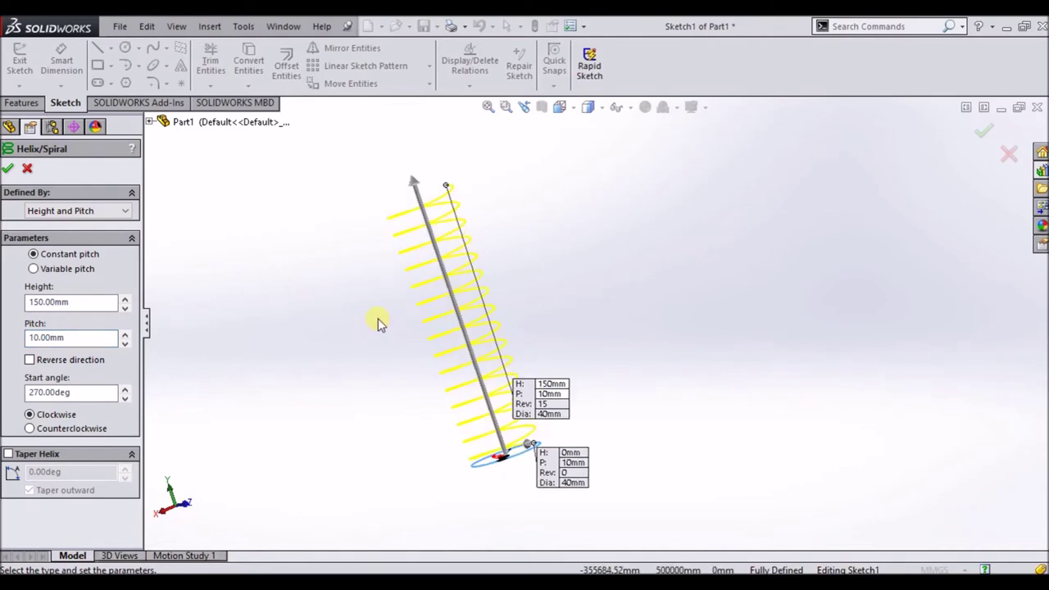
left_click(7, 168)
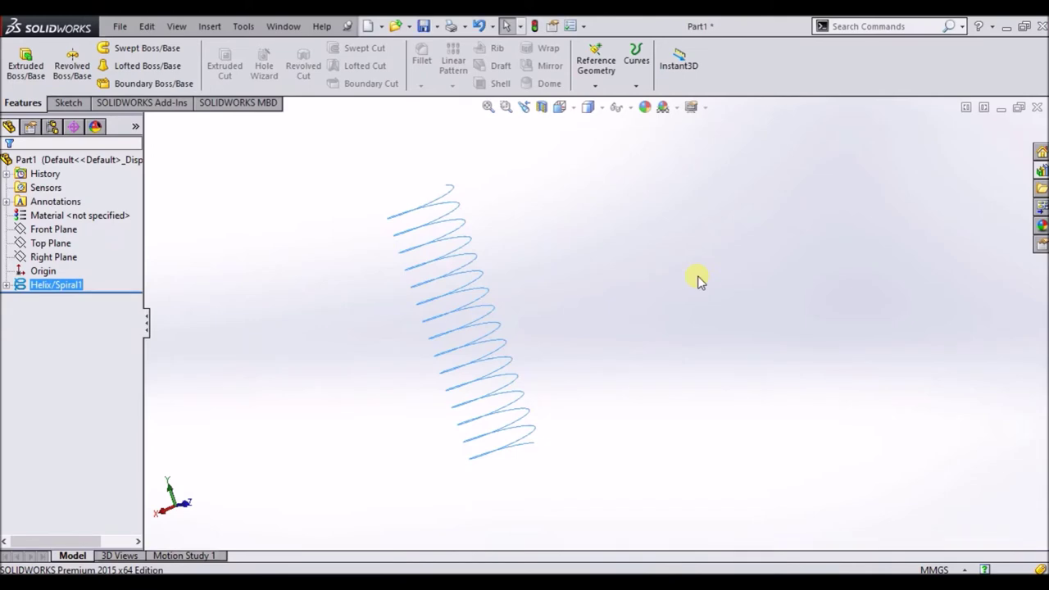
Orbit and zoom the view to inspect the 15-turn, 150 mm tall helix.
left_click(680, 281)
mouse_move(628, 281)
middle_mouse_down()
mouse_move(652, 189)
mouse_move(739, 201)
mouse_move(524, 454)
mouse_move(525, 488)
middle_mouse_up()
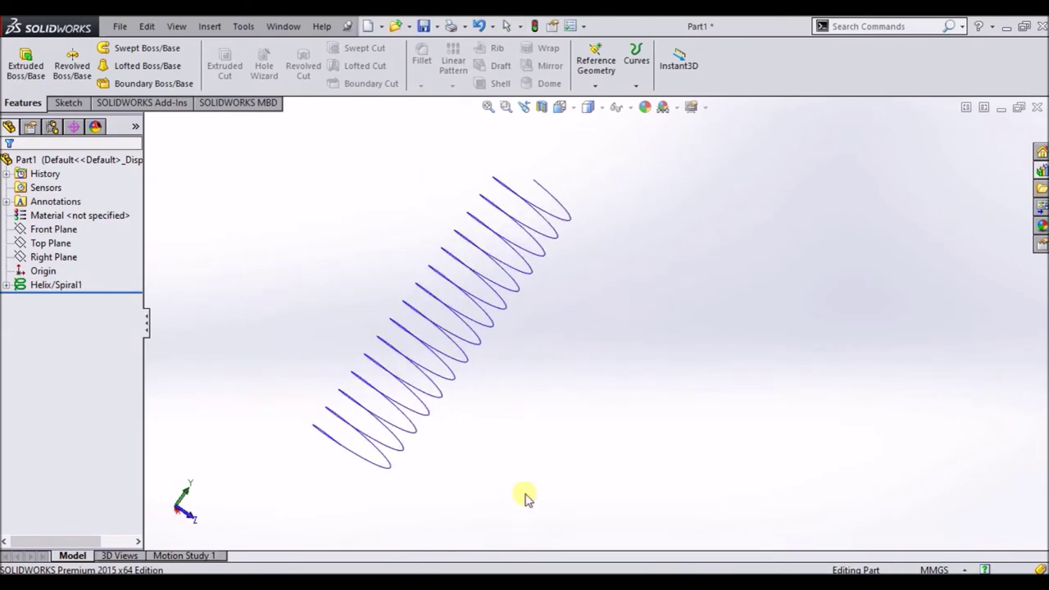
mouse_move(644, 188)
middle_mouse_down()
mouse_move(676, 243)
mouse_move(604, 319)
mouse_move(637, 237)
middle_mouse_up()
scroll(637, 237, "up", 2)
scroll(637, 237, "up", 1)
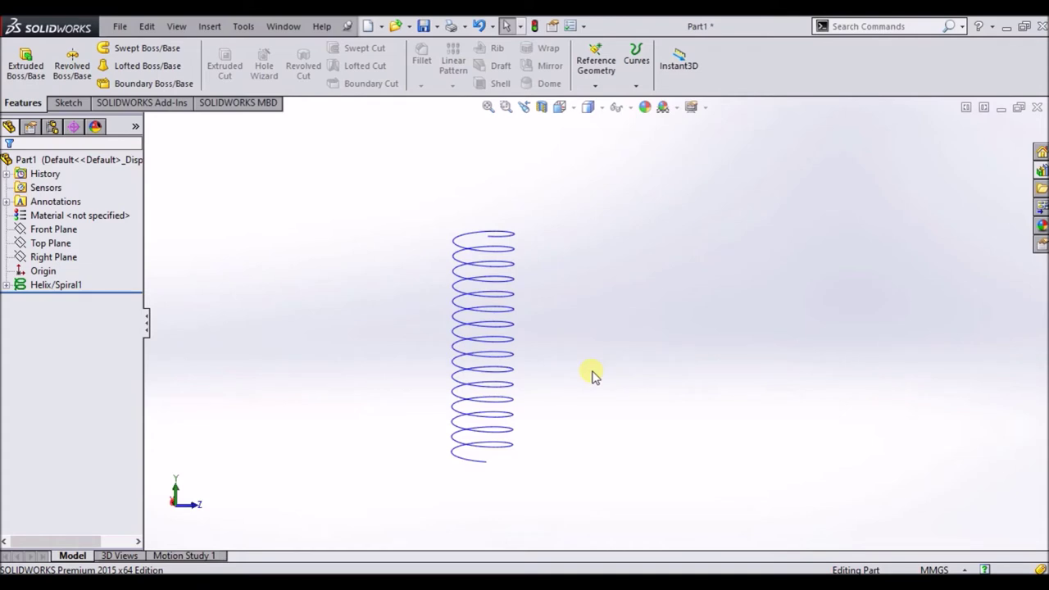
scroll(402, 314, "down", 2)
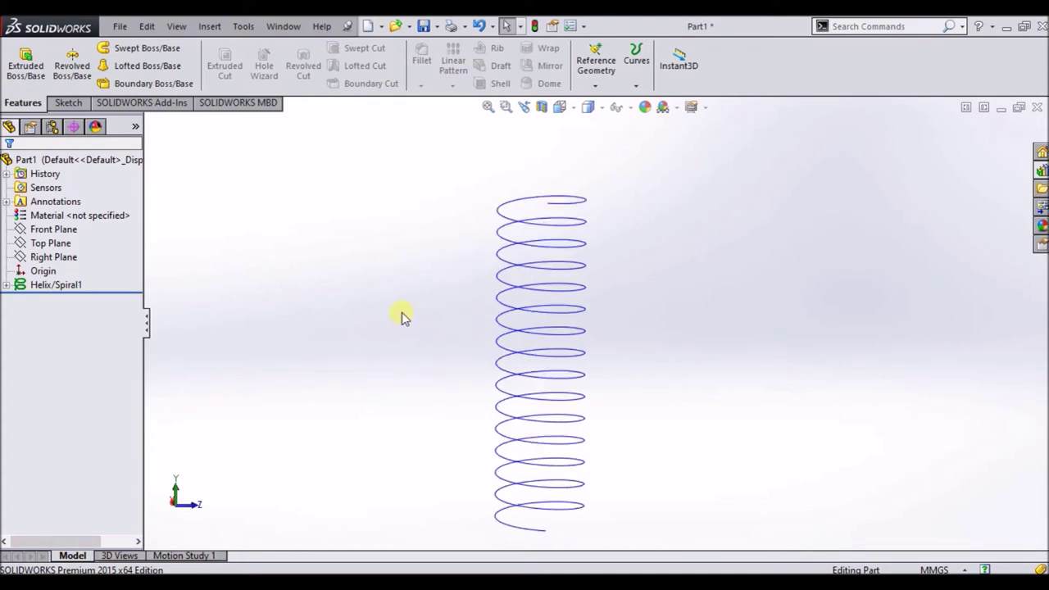
scroll(402, 314, "down", 2)
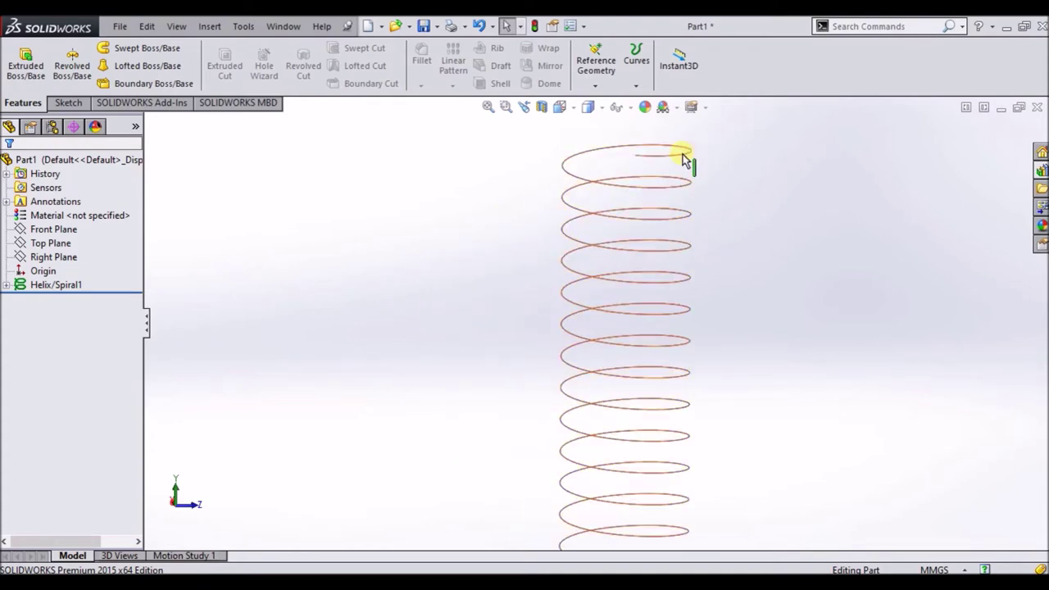
scroll(457, 236, "up", 2)
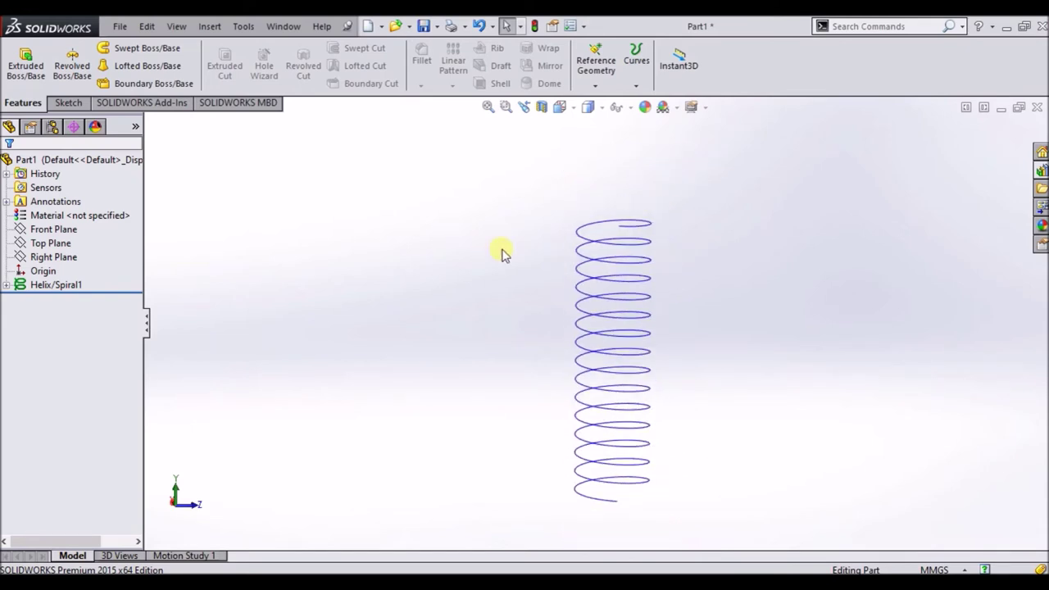
left_click(737, 257)
left_click(603, 76)
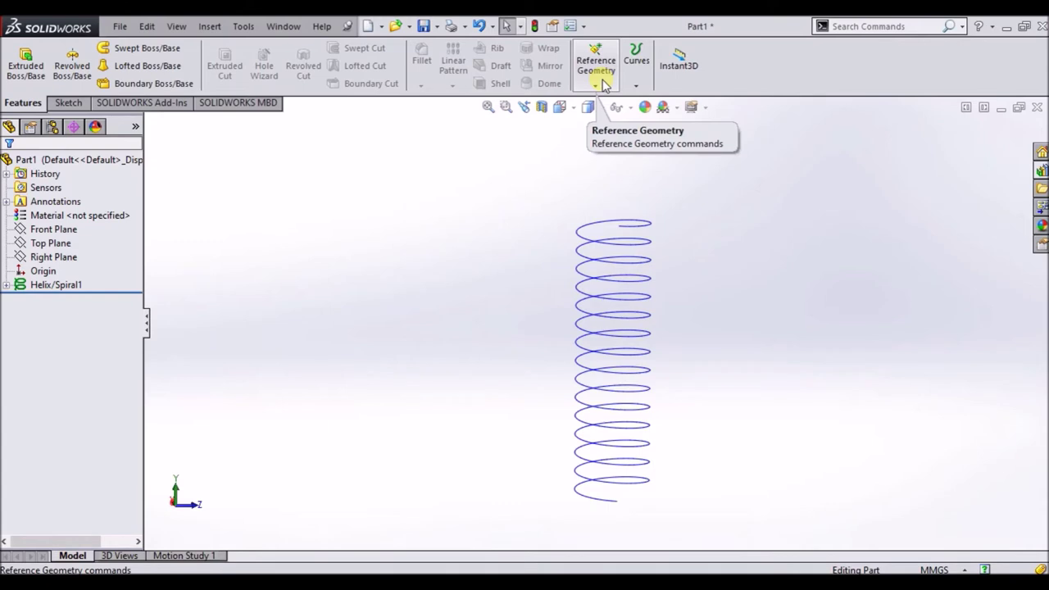
Create Plane1 through the helix's start point, perpendicular to the helix.
left_click(604, 84)
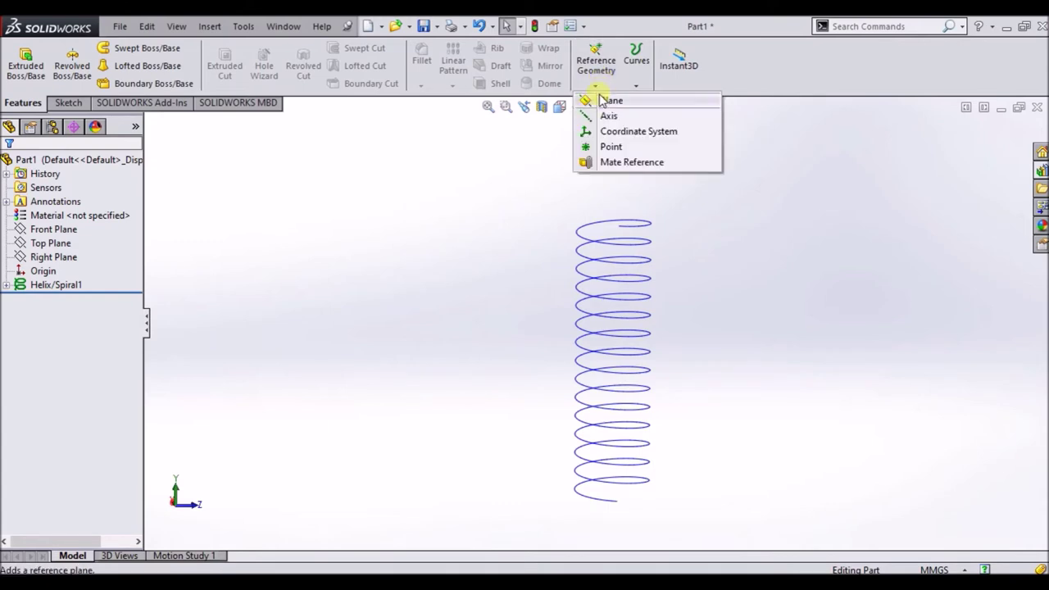
left_click(605, 105)
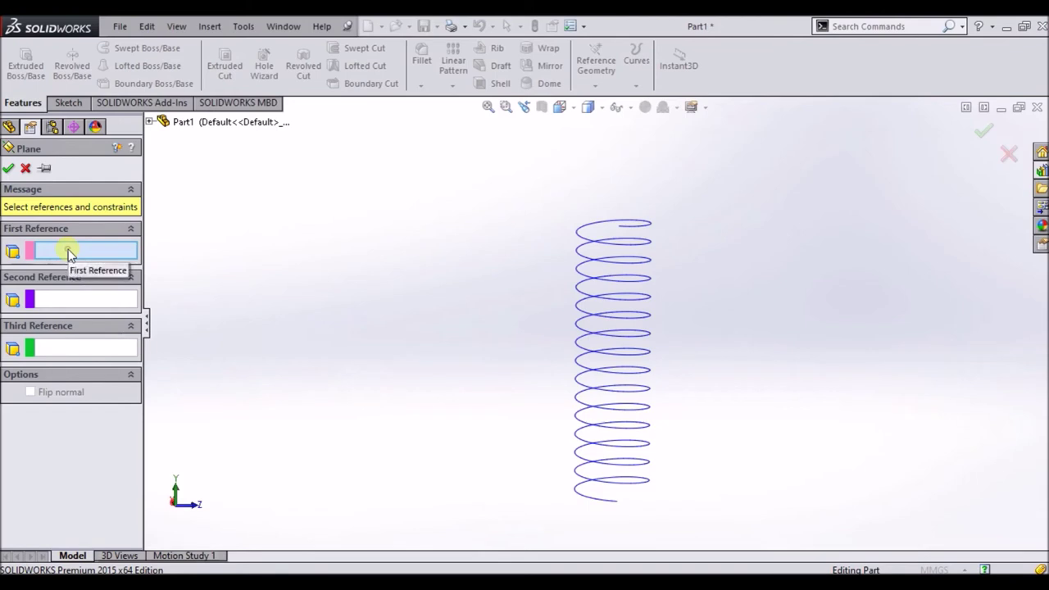
scroll(651, 248, "down", 2)
scroll(653, 244, "down", 3)
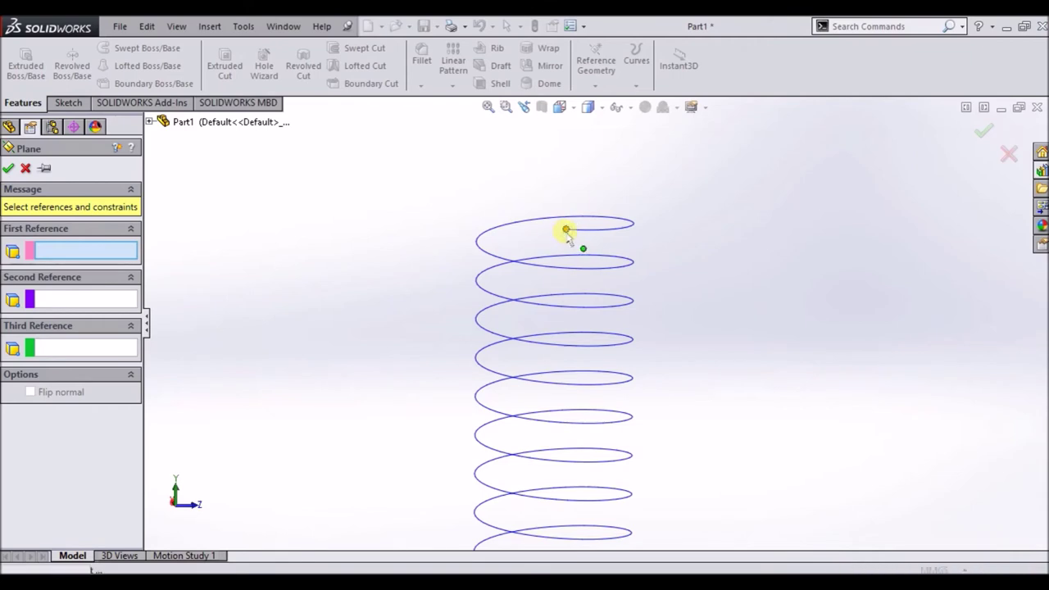
left_click(567, 233)
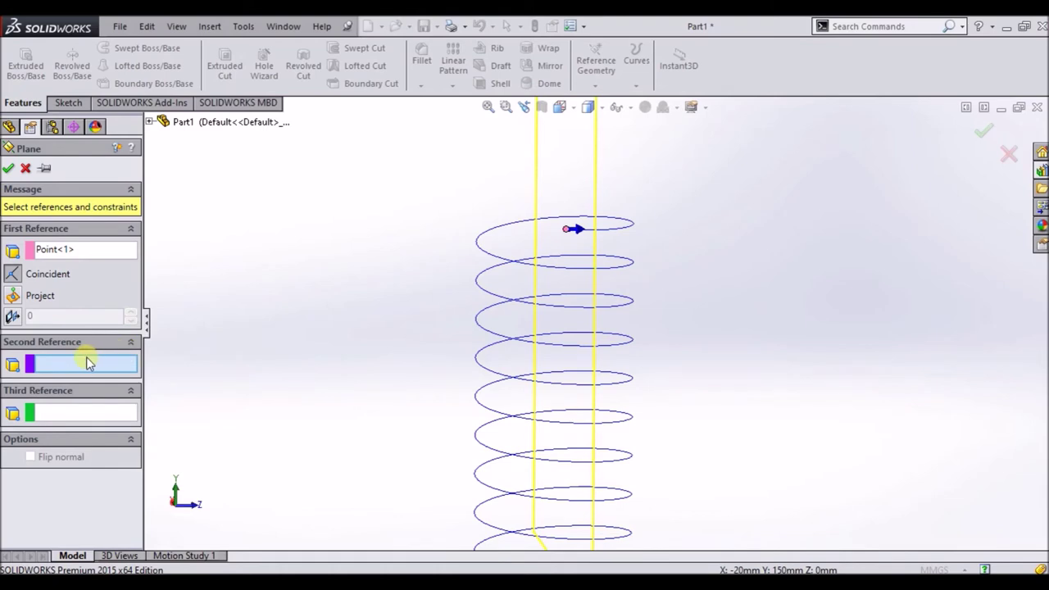
left_click(620, 237)
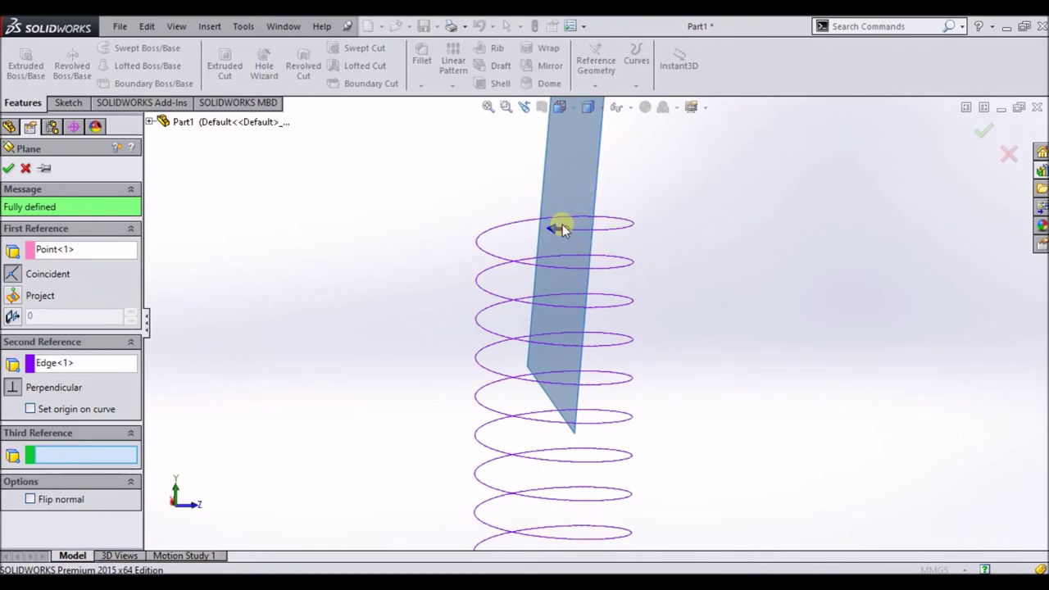
left_click(10, 168)
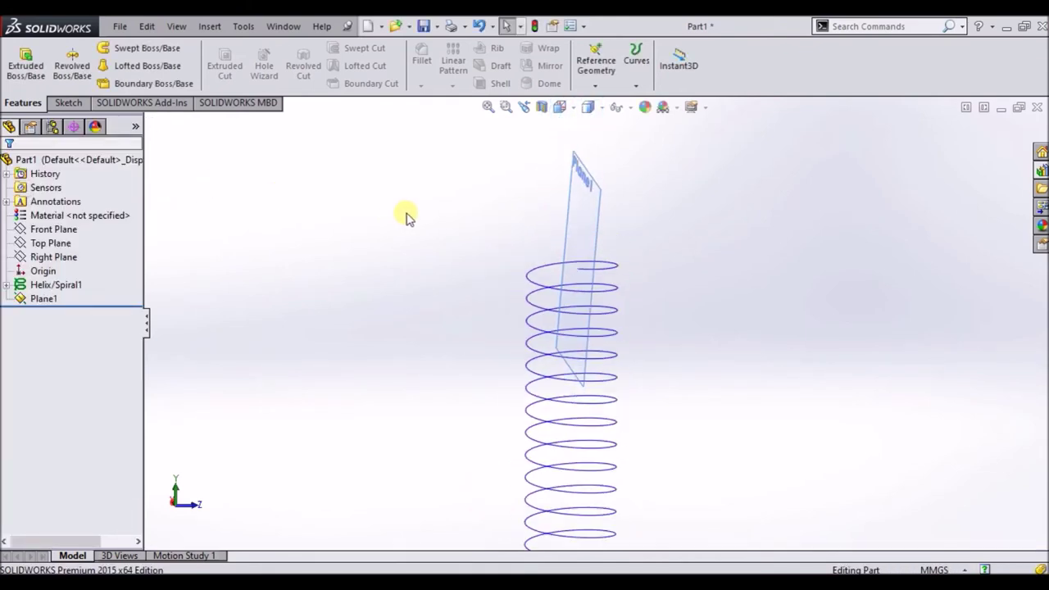
Open a new sketch on Plane1 and turn the view normal to it.
middle_click_drag(700, 271, 757, 276)
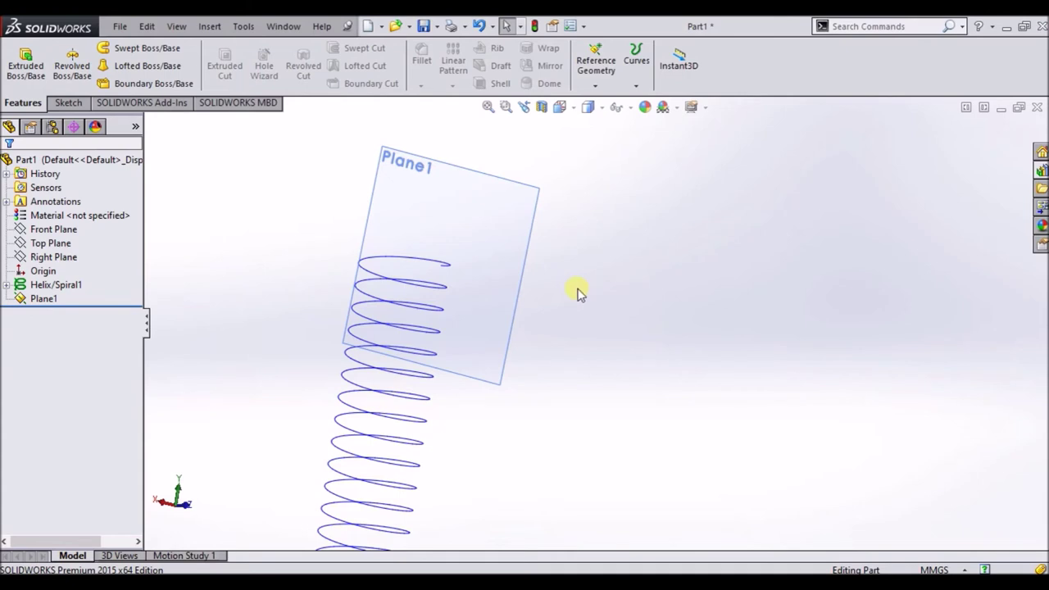
left_click(492, 230)
right_click(491, 229)
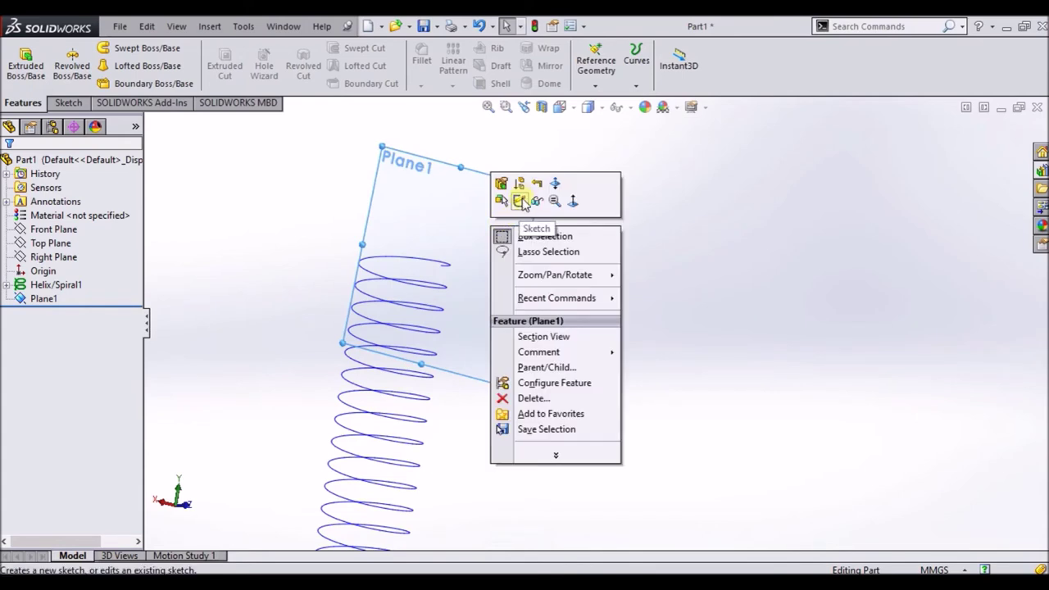
left_click(521, 201)
key("space")
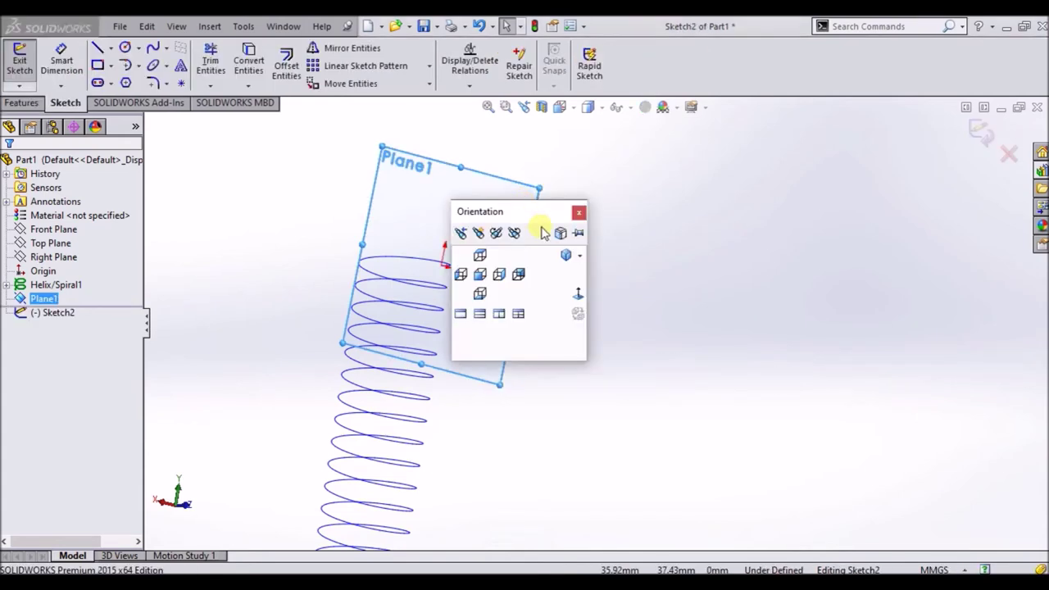
left_click(579, 293)
scroll(598, 263, "down", 3)
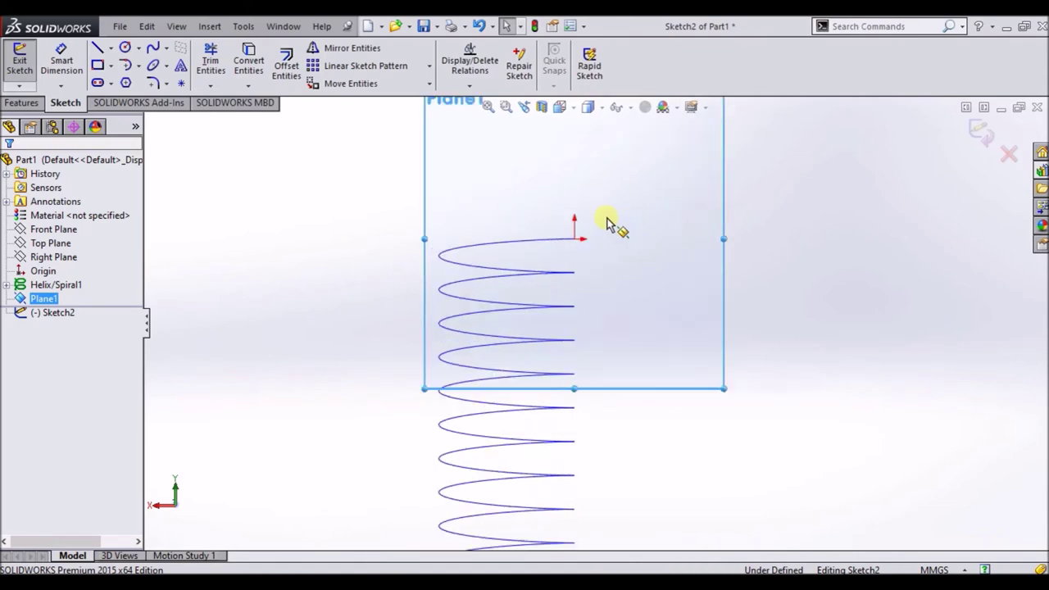
scroll(600, 232, "down", 2)
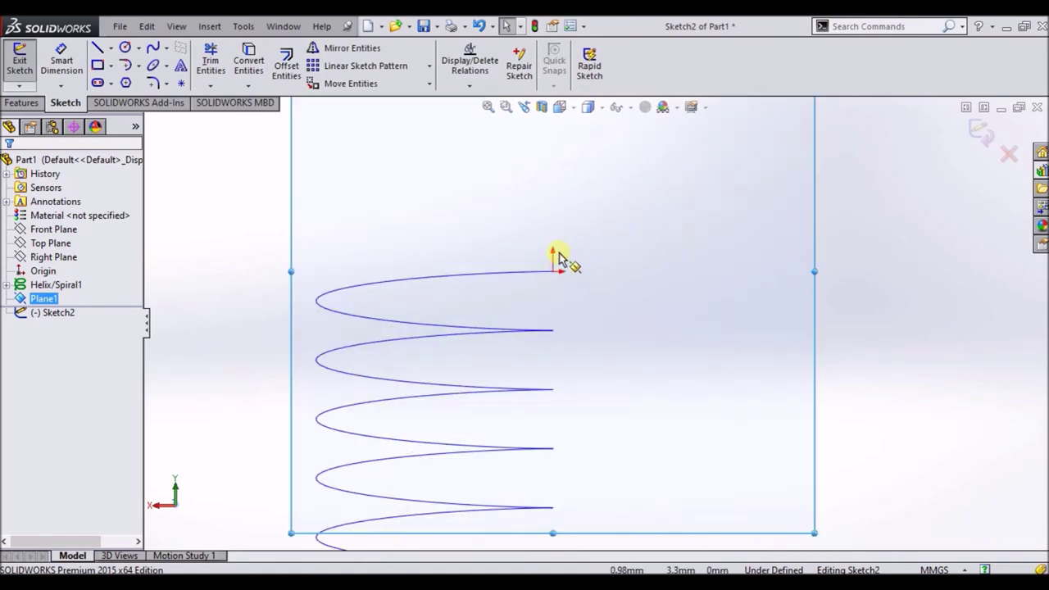
left_click(124, 49)
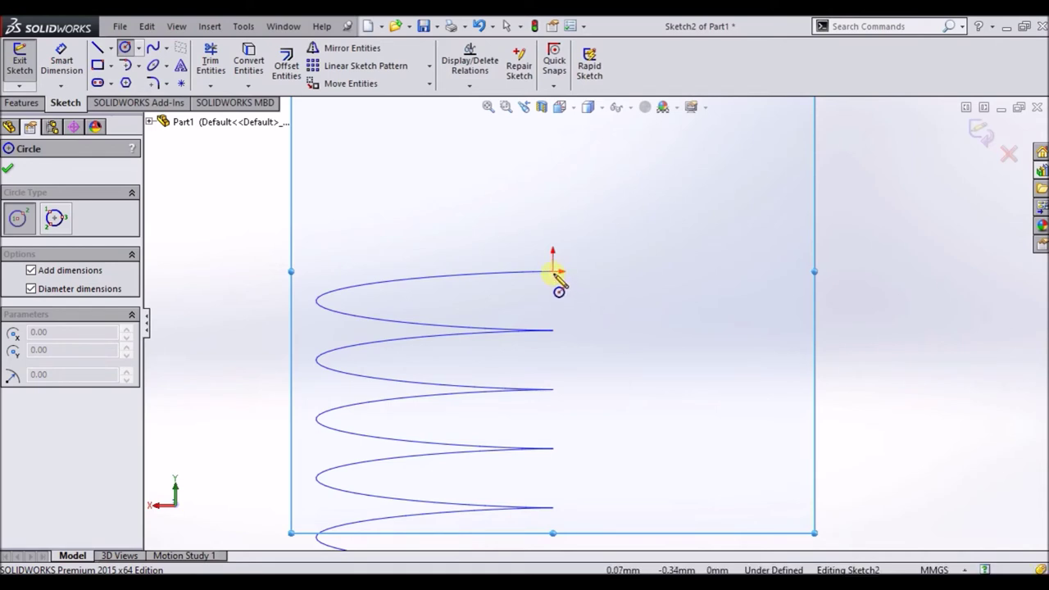
Draw a 5 mm diameter circle centred on the helix's end point.
left_click(554, 272)
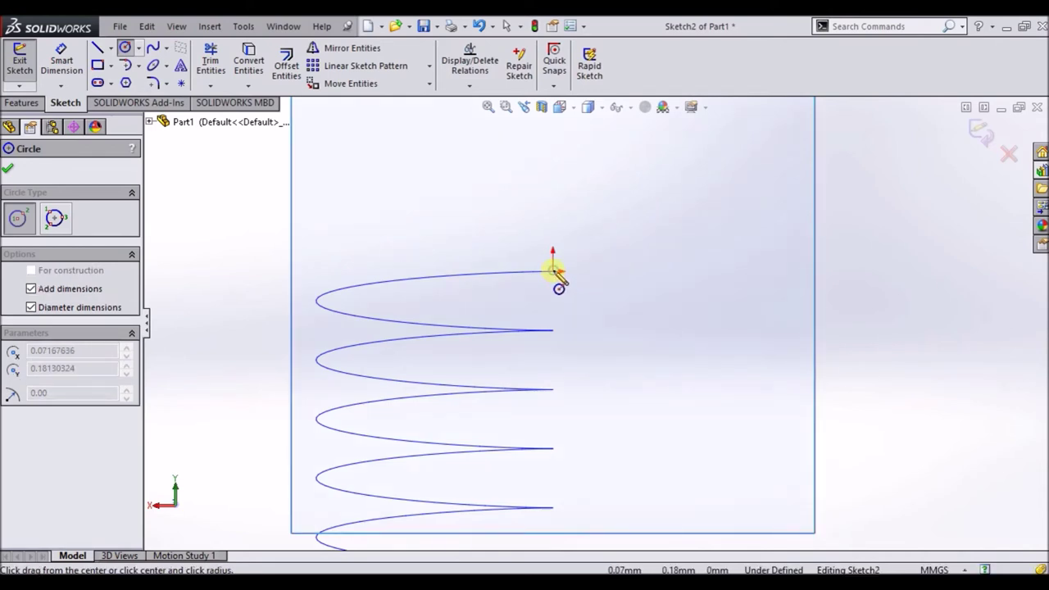
left_click(562, 293)
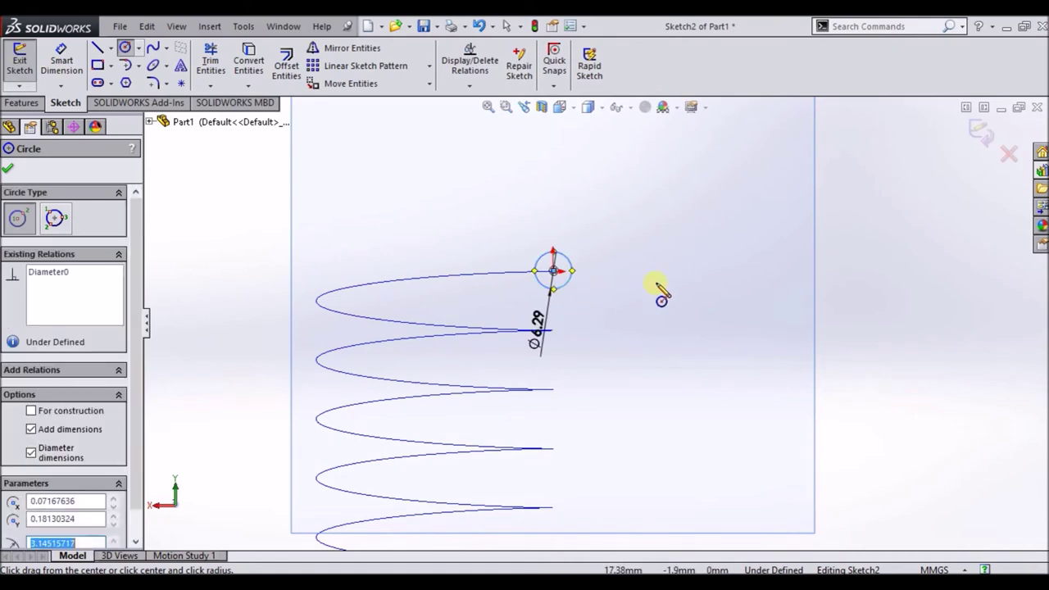
key("Escape")
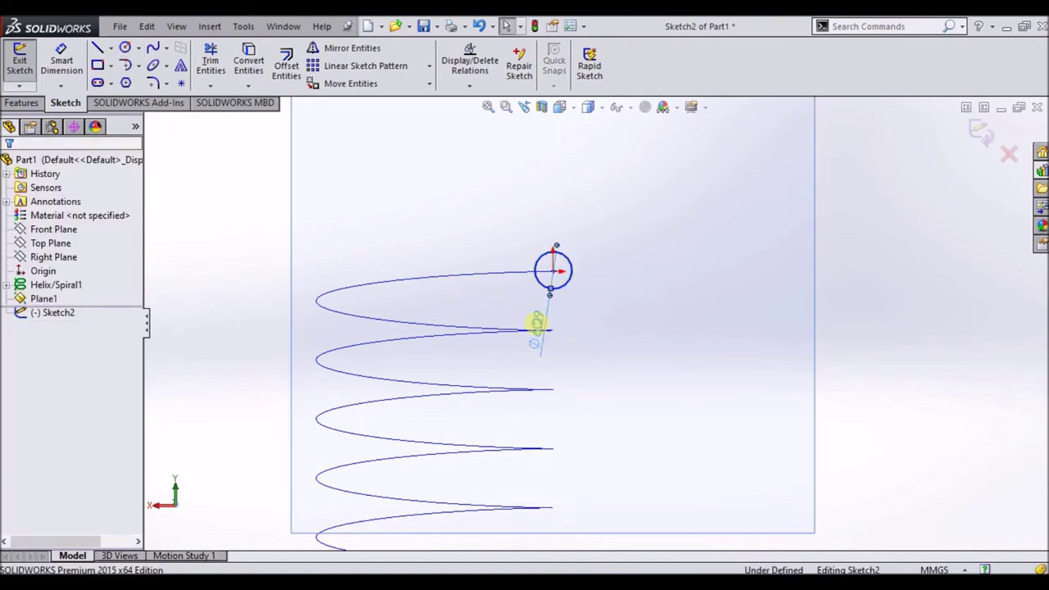
double_click(536, 322)
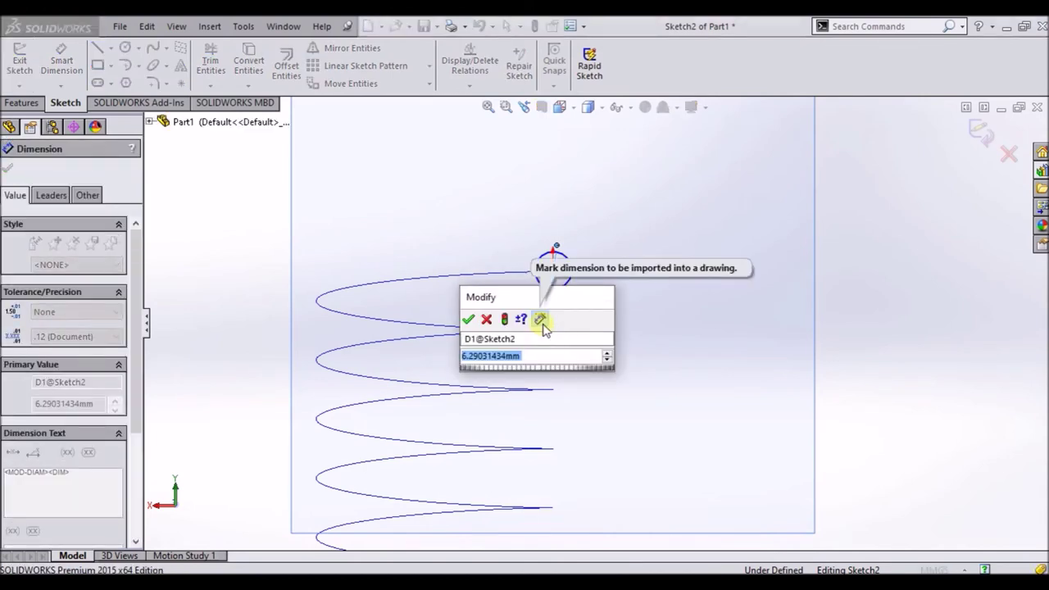
type("5")
key("Return")
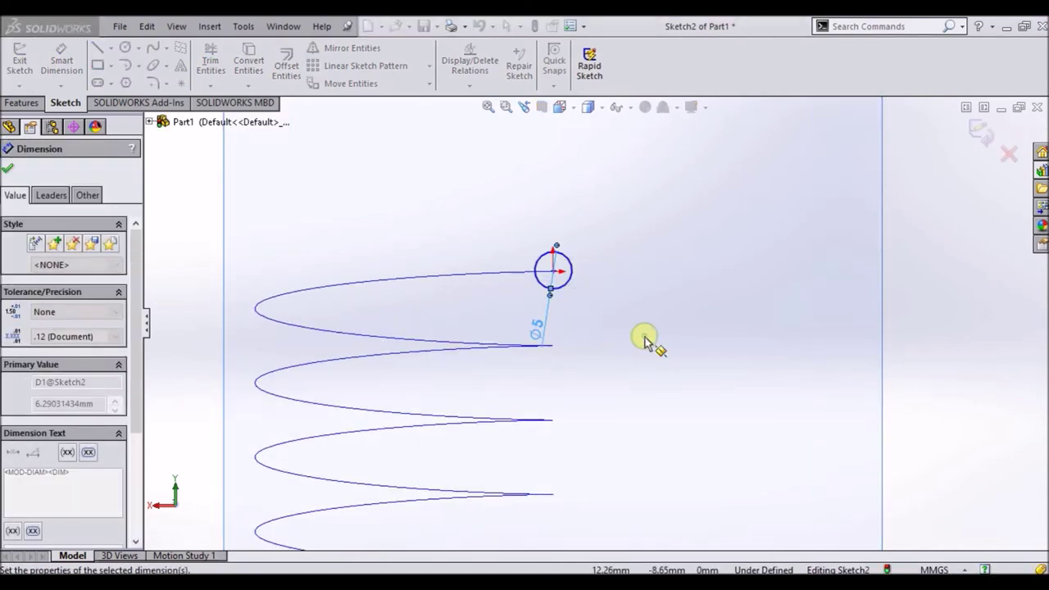
left_click(646, 342)
key("z")
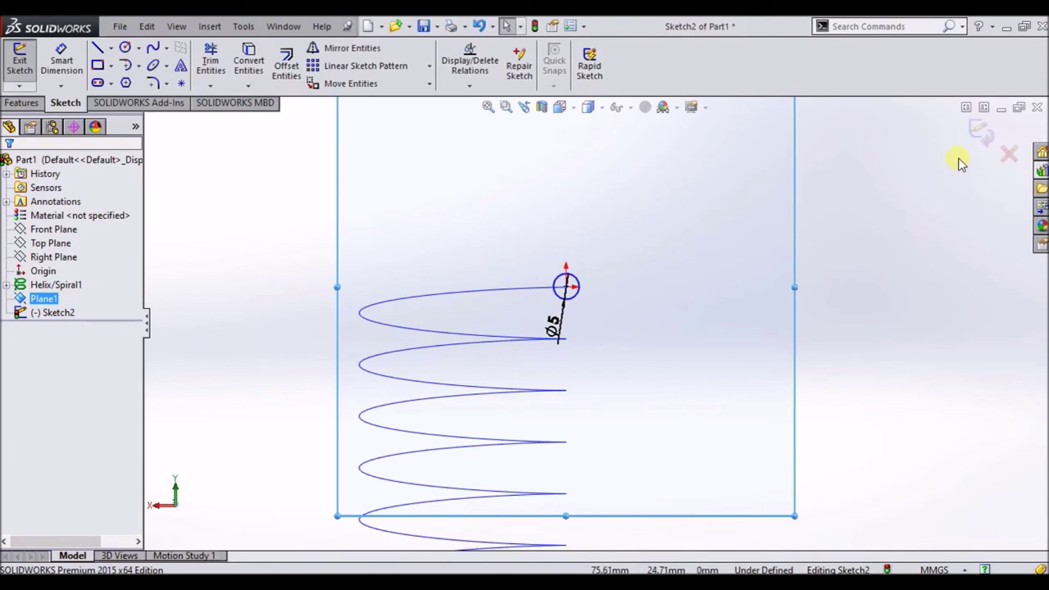
Exit the sketch and hide Plane1.
left_click(977, 129)
left_click(773, 229)
right_click(772, 229)
left_click(817, 205)
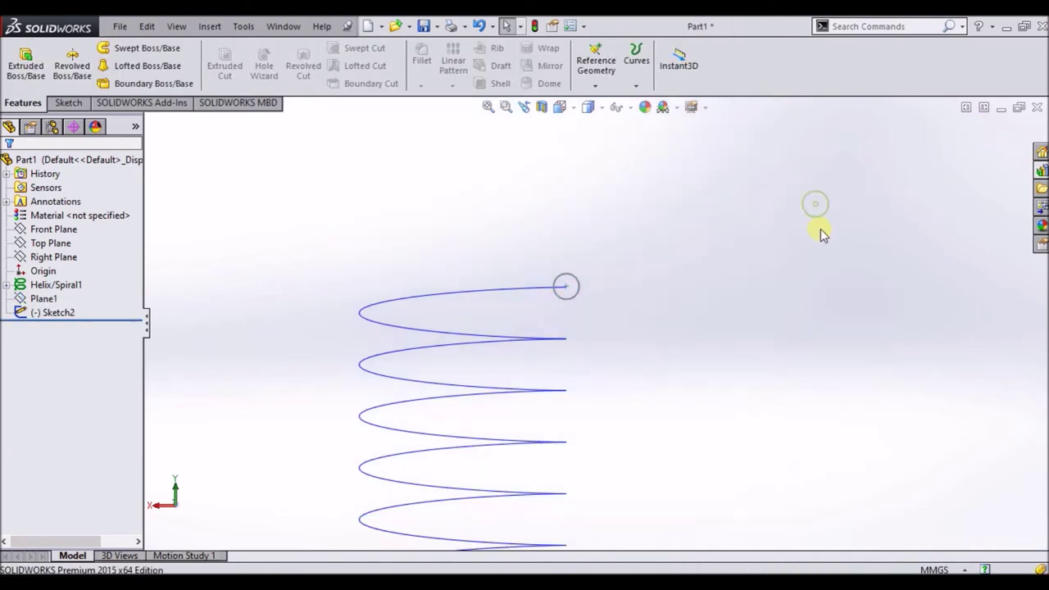
key("shift+z")
middle_click_drag(499, 339, 649, 195)
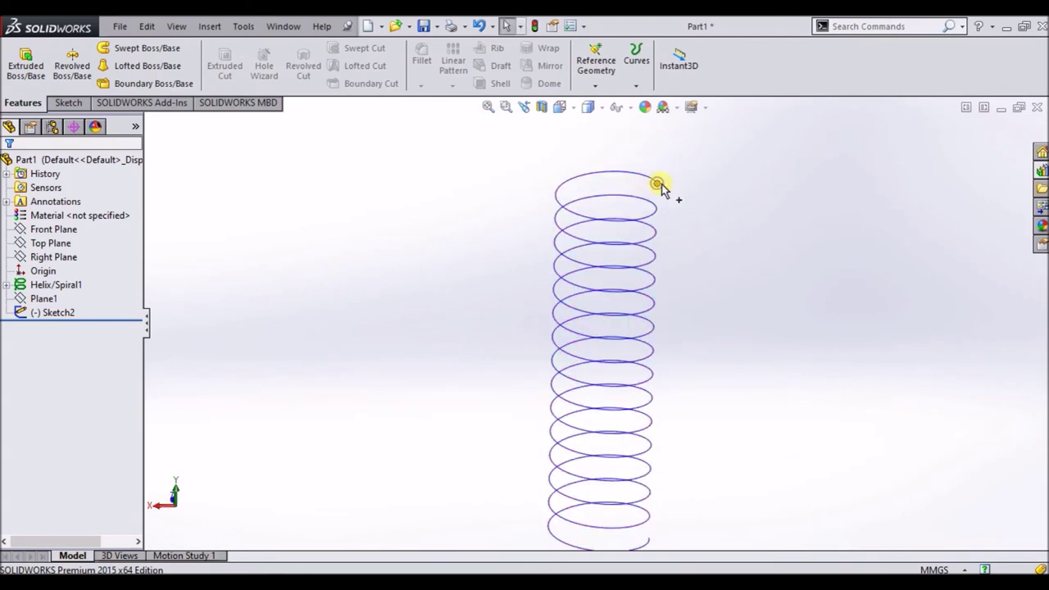
left_click(125, 48)
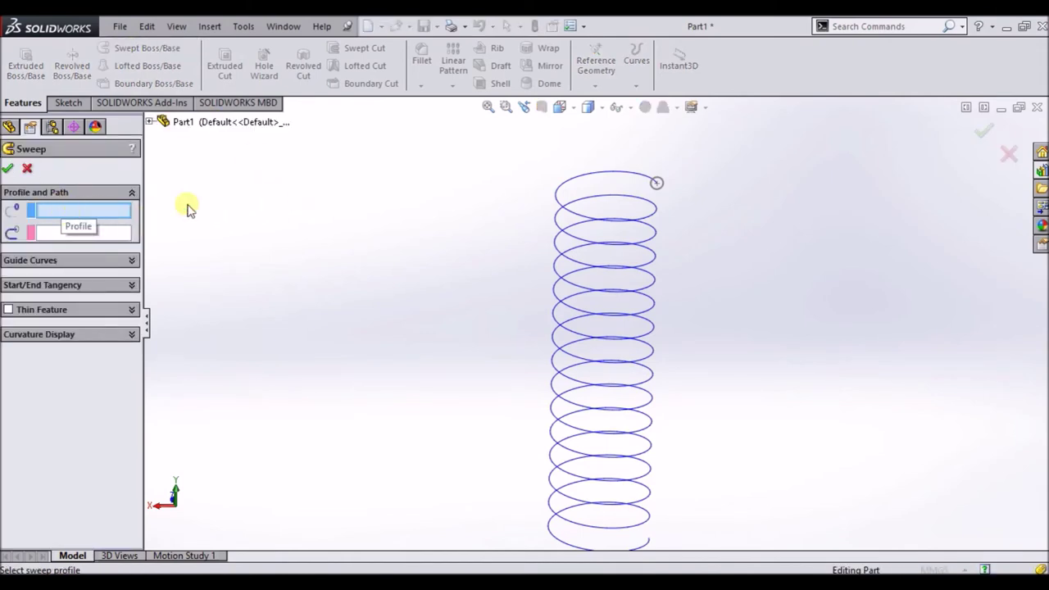
Sweep the Sketch2 circle along Helix/Spiral1 to create the solid spring Sweep1.
left_click(657, 181)
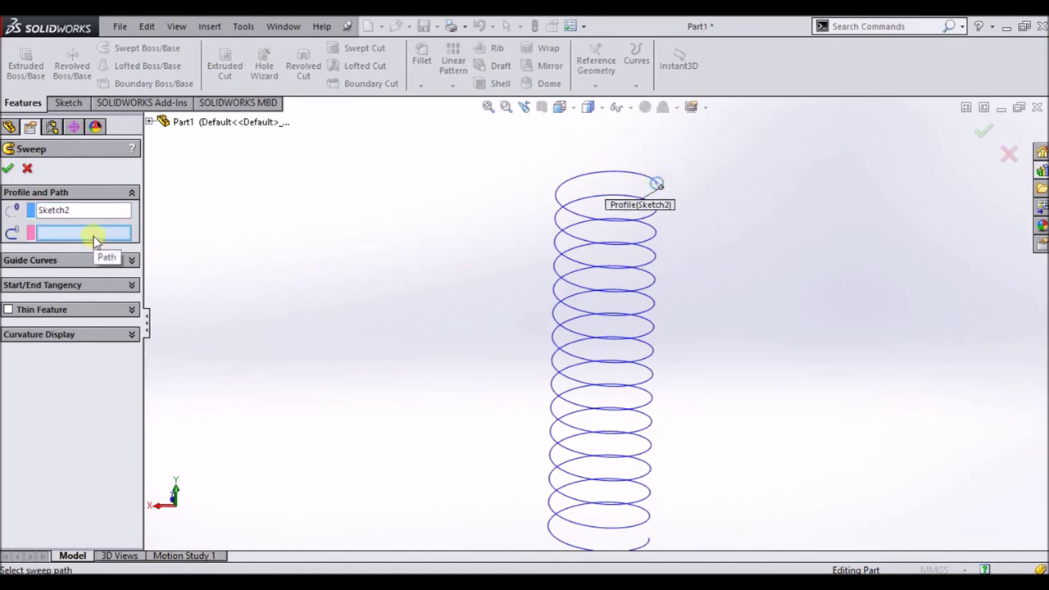
left_click(562, 186)
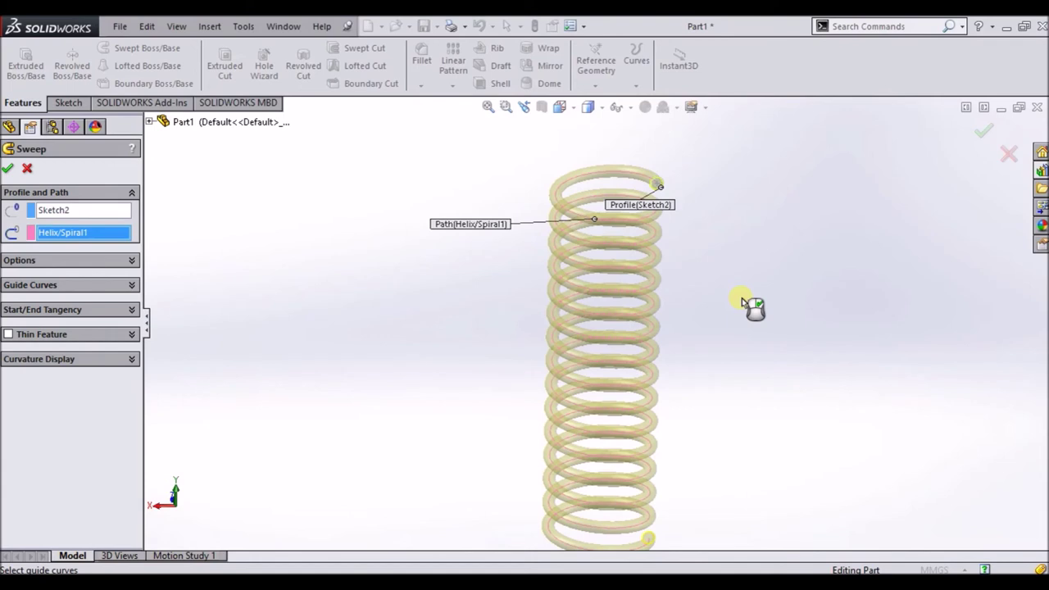
mouse_move(742, 300)
middle_mouse_down()
mouse_move(686, 404)
mouse_move(695, 382)
mouse_move(647, 266)
mouse_move(524, 297)
mouse_move(587, 431)
mouse_move(575, 425)
middle_mouse_up()
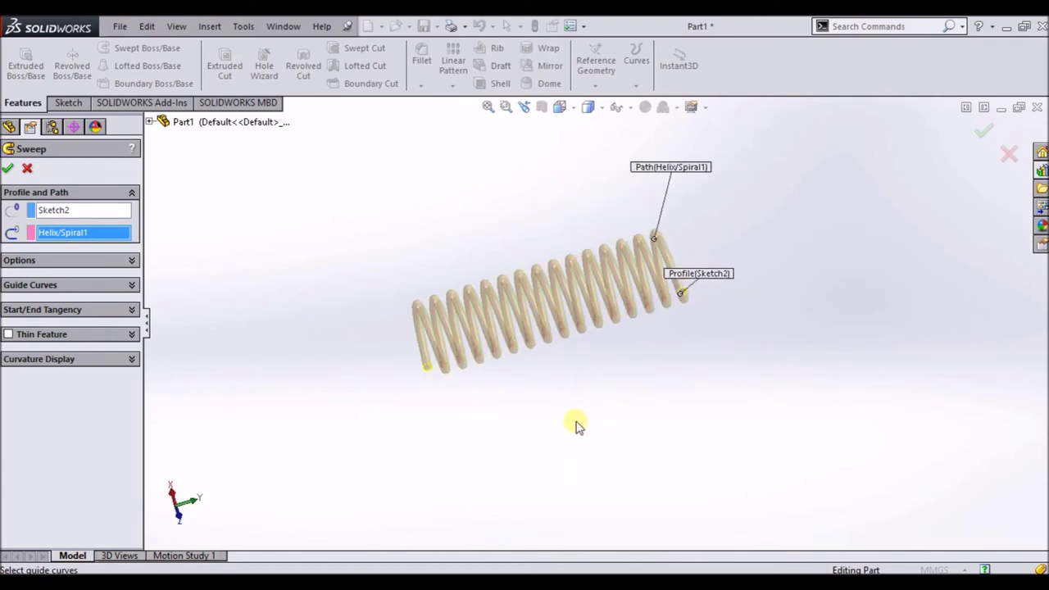
right_click(414, 180)
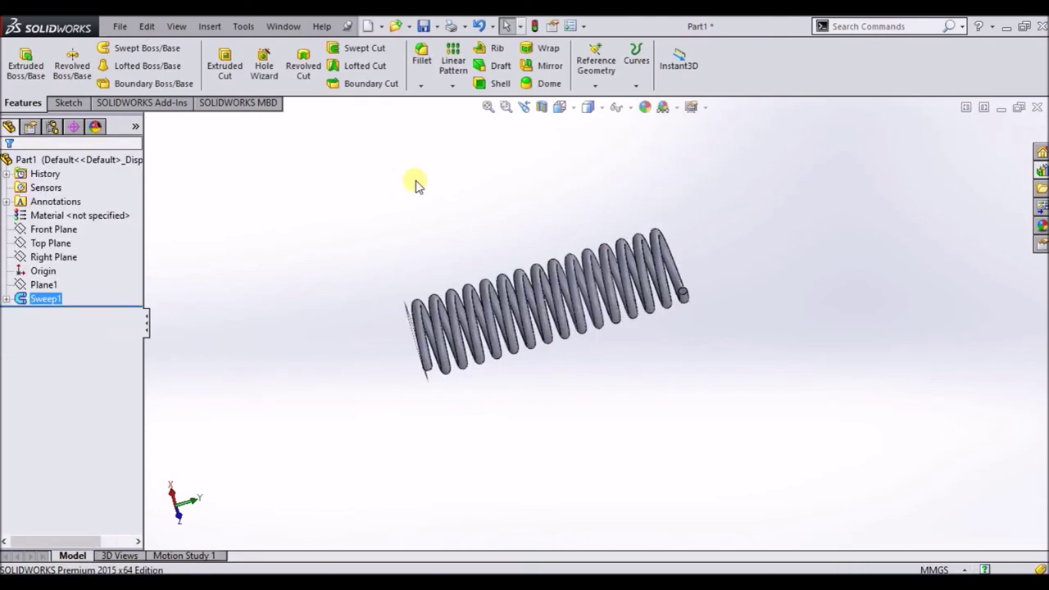
mouse_move(621, 196)
middle_mouse_down()
mouse_move(745, 417)
mouse_move(668, 320)
mouse_move(534, 187)
mouse_move(417, 346)
mouse_move(508, 494)
mouse_move(591, 418)
mouse_move(544, 273)
mouse_move(581, 213)
middle_mouse_up()
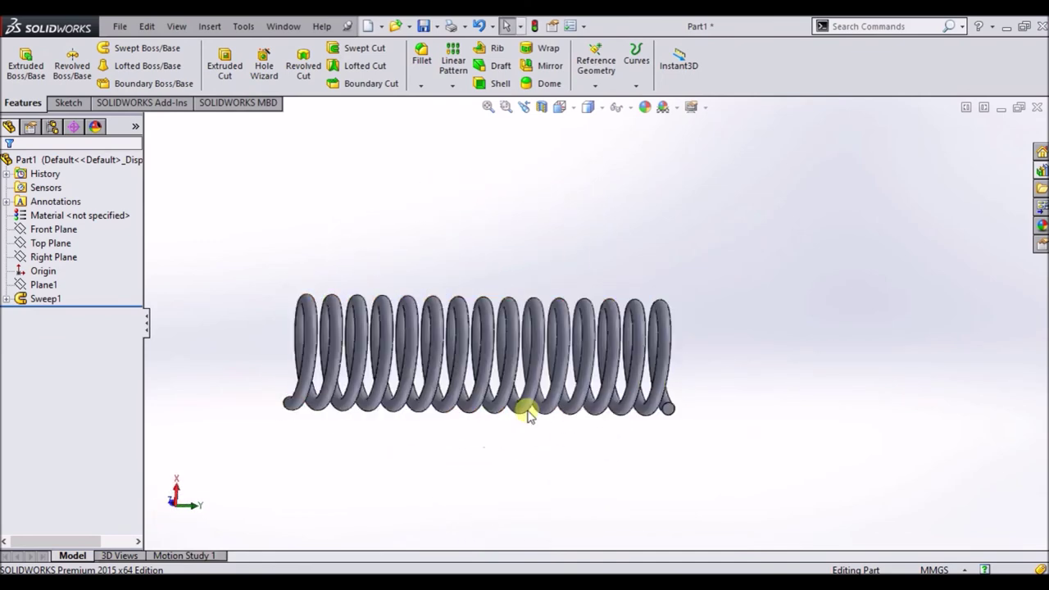
left_click(346, 218)
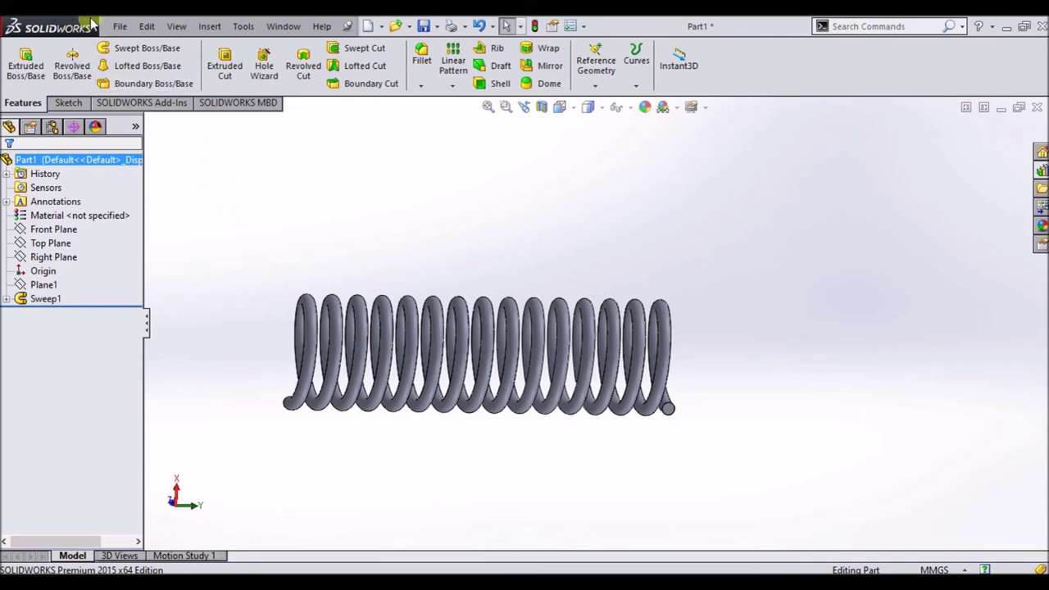
left_click(119, 26)
left_click(143, 61)
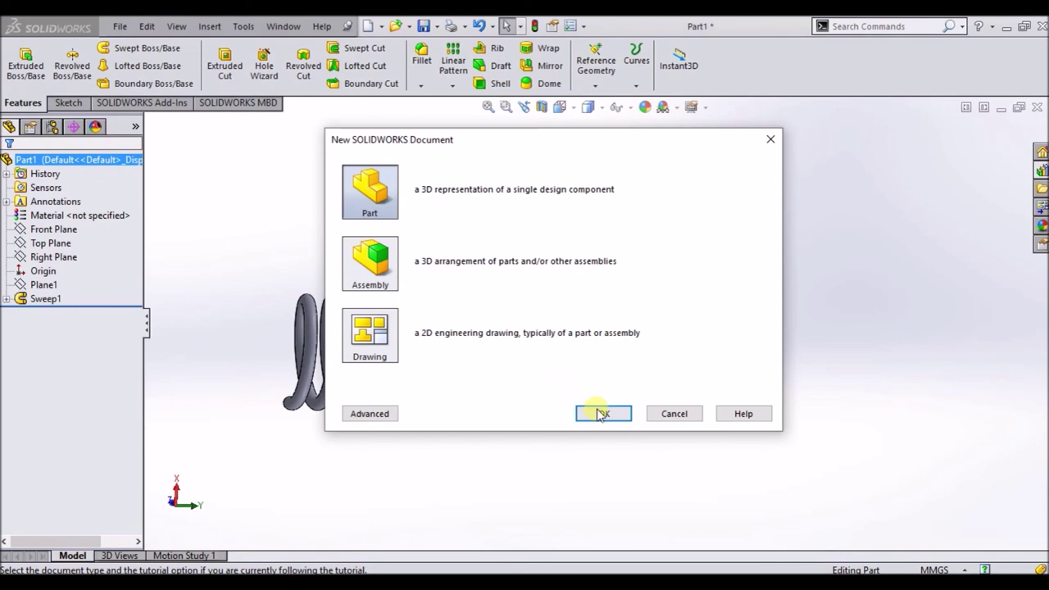
In a new part, sketch a vertical line rising from the origin on the Front Plane.
left_click(603, 414)
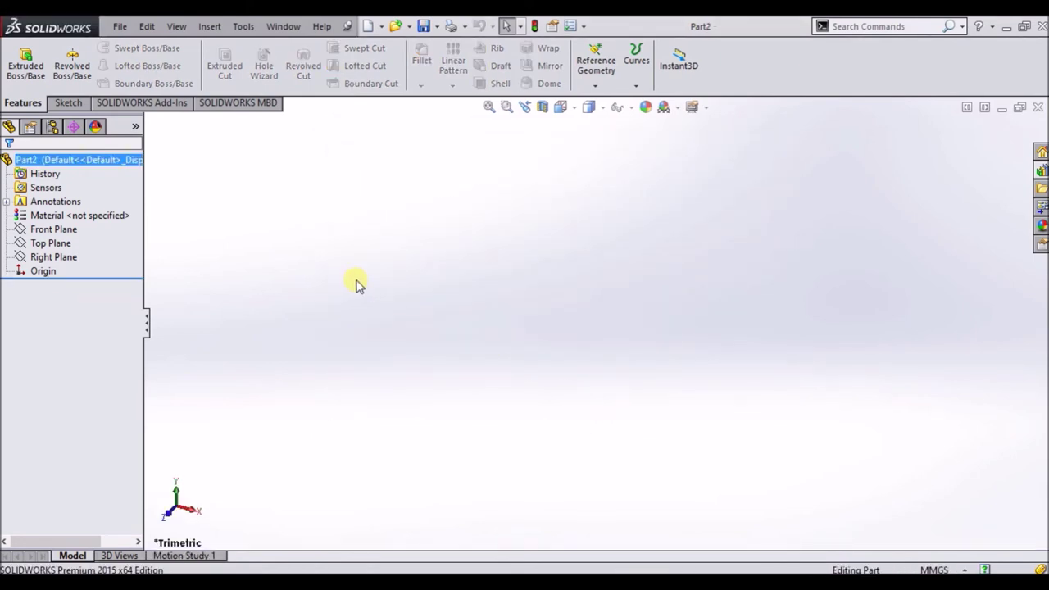
left_click(78, 105)
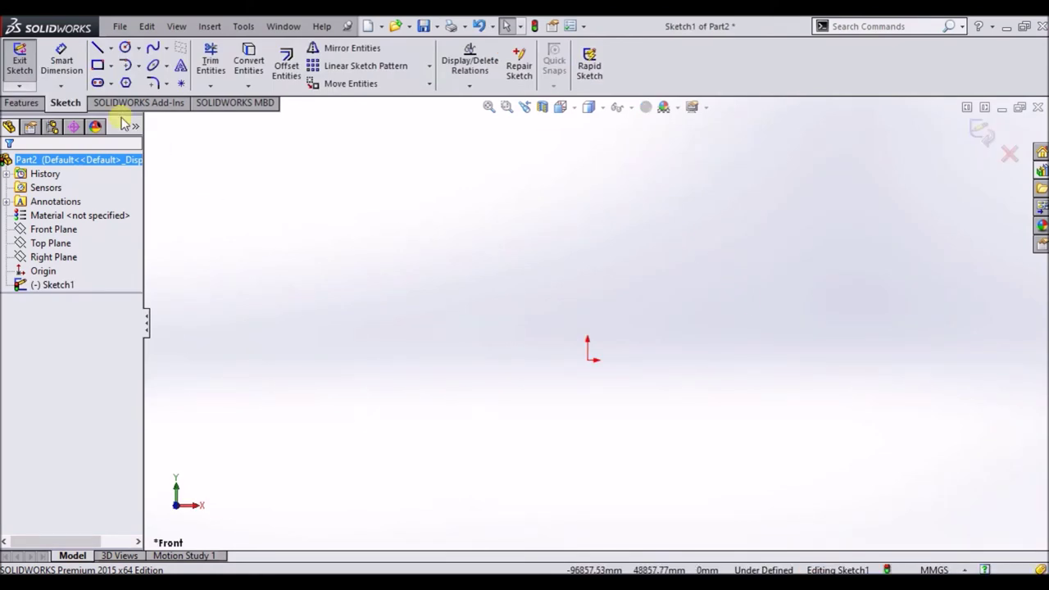
left_click(97, 51)
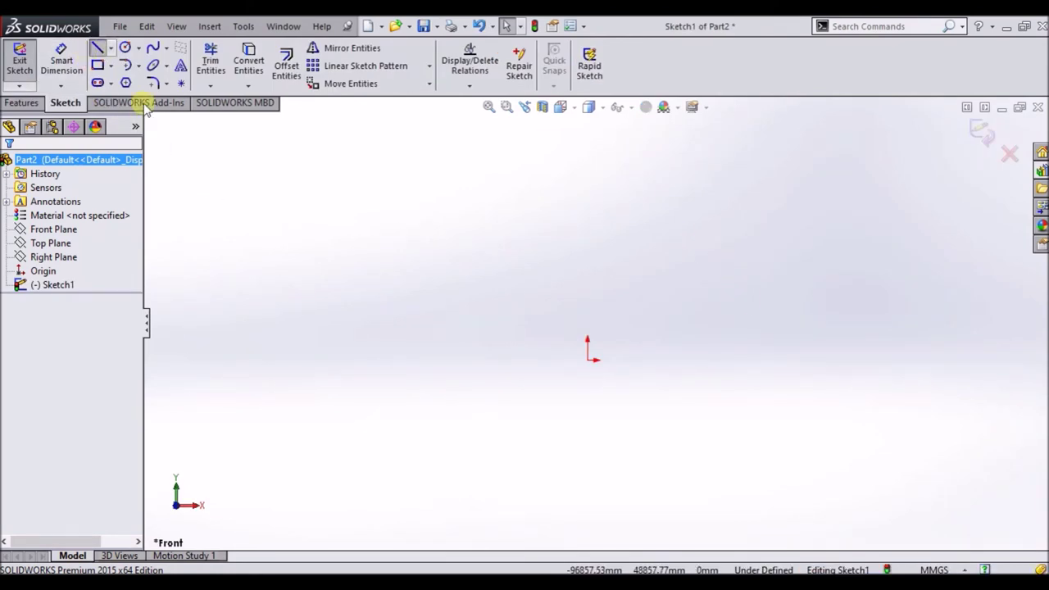
left_click(587, 362)
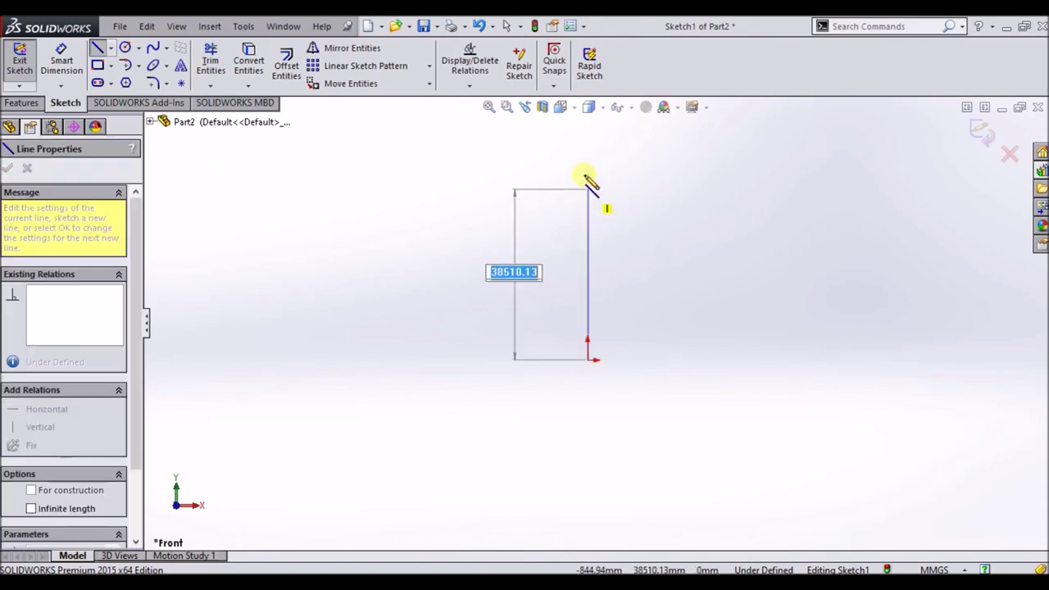
left_click(588, 144)
key("Escape")
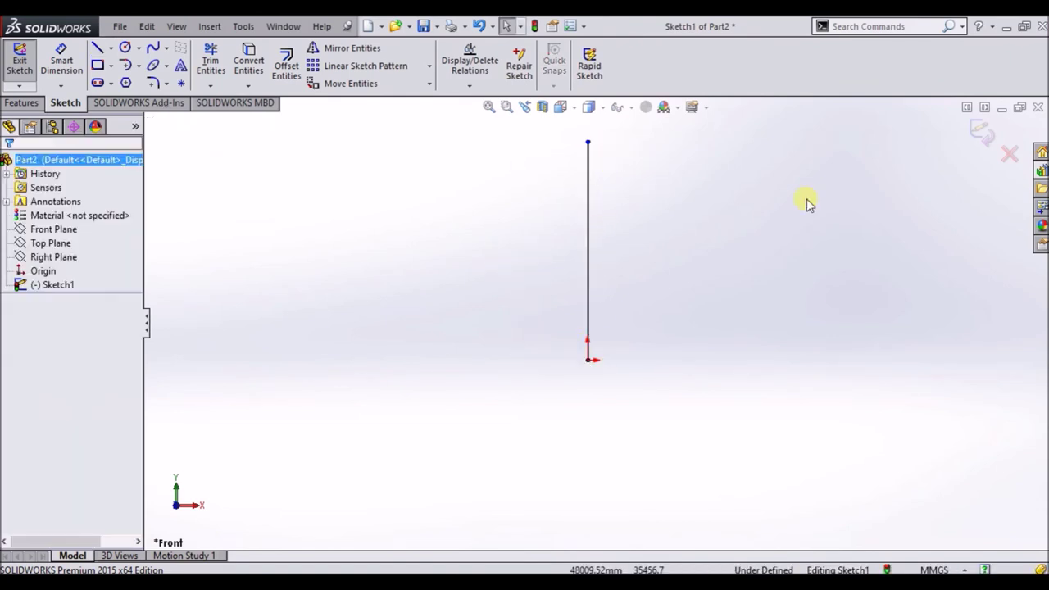
left_click(980, 130)
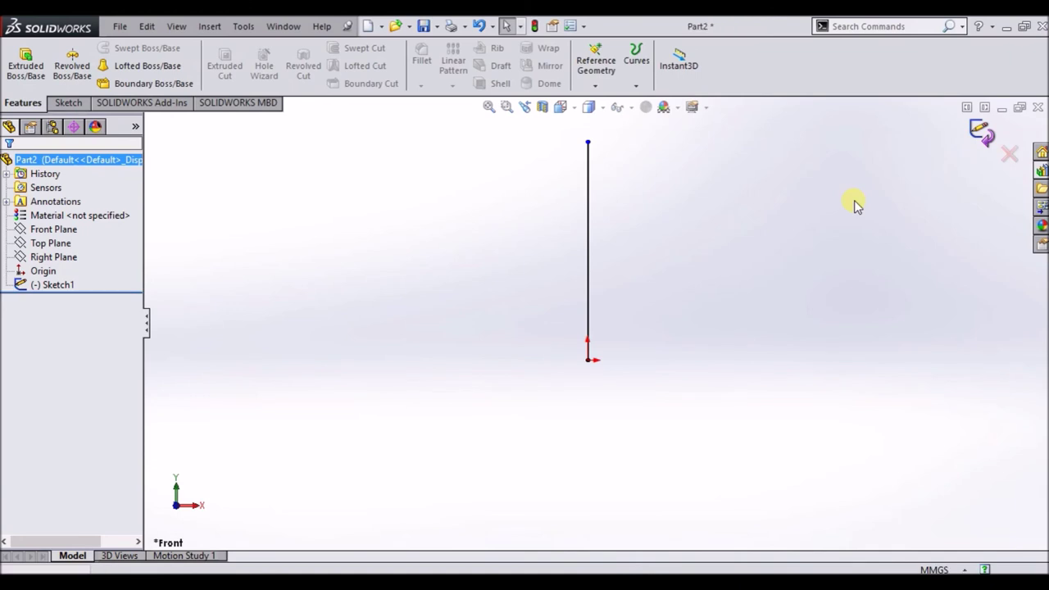
left_click(68, 102)
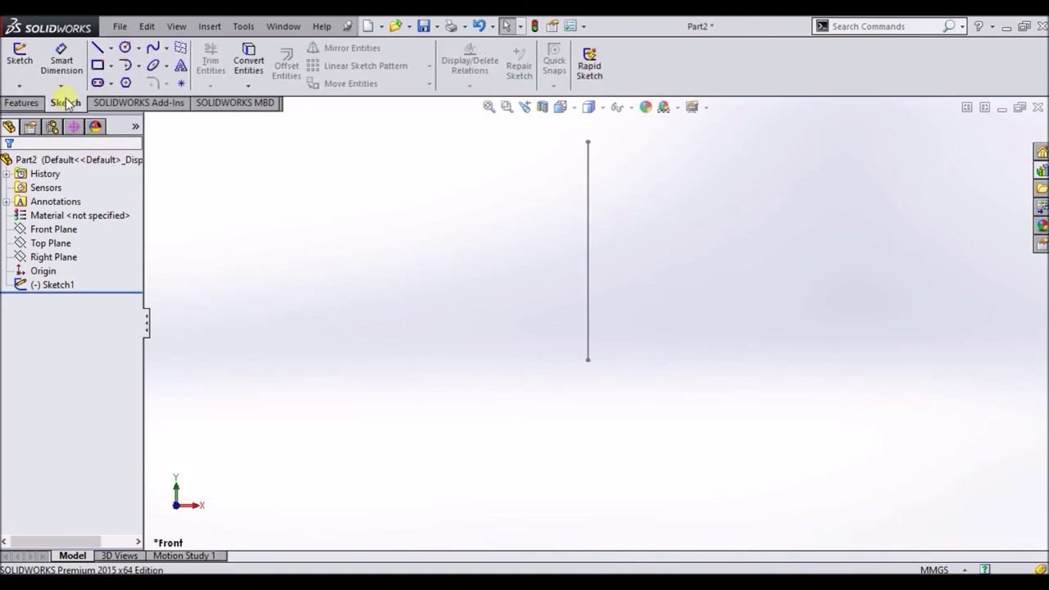
Sketch a small circle on the Front Plane just left of the line's bottom end.
left_click(18, 69)
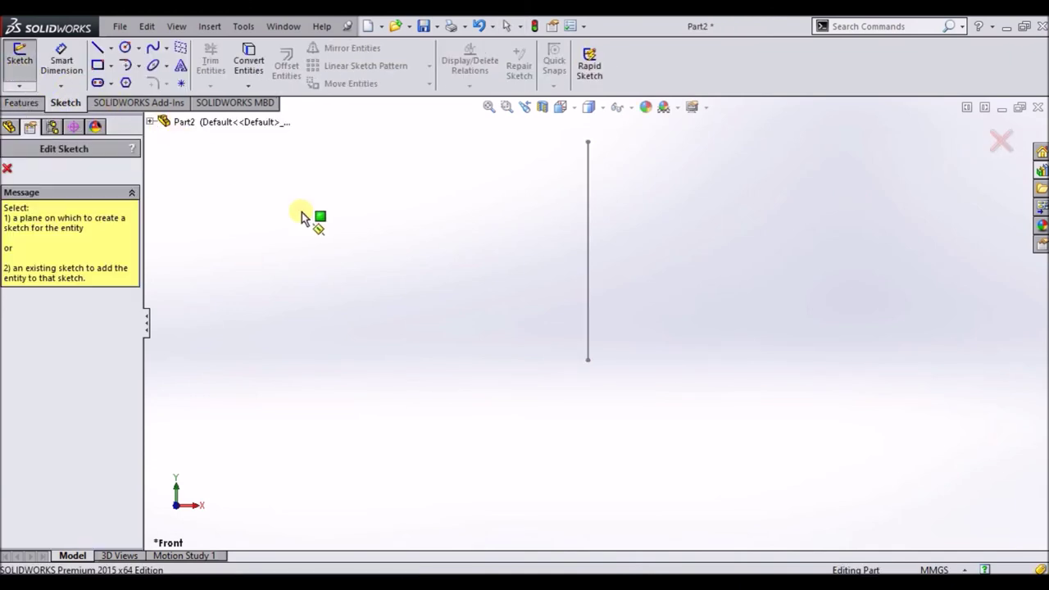
left_click(150, 121)
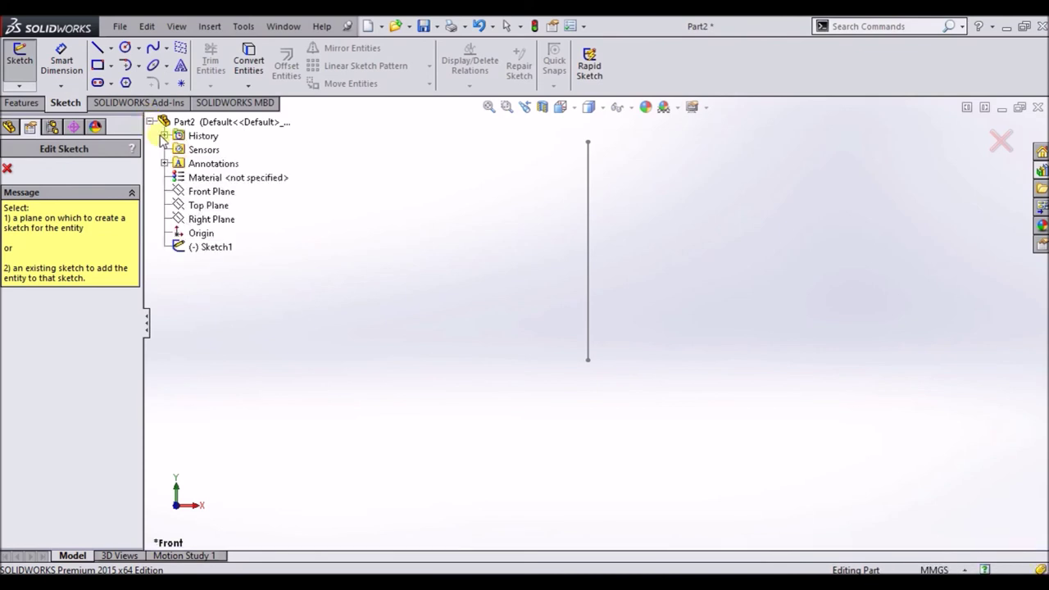
left_click(212, 191)
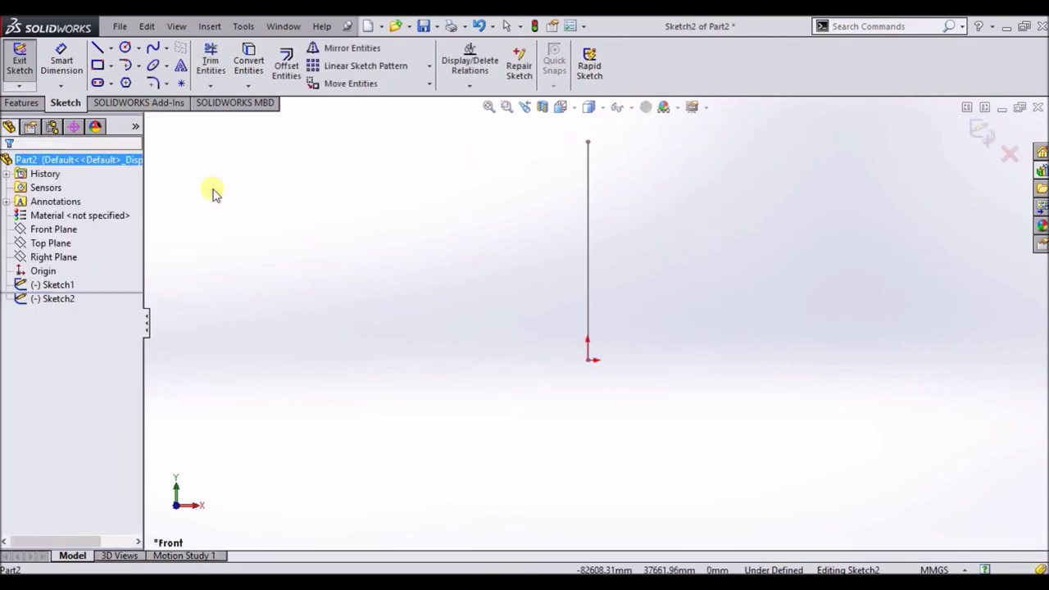
left_click(124, 47)
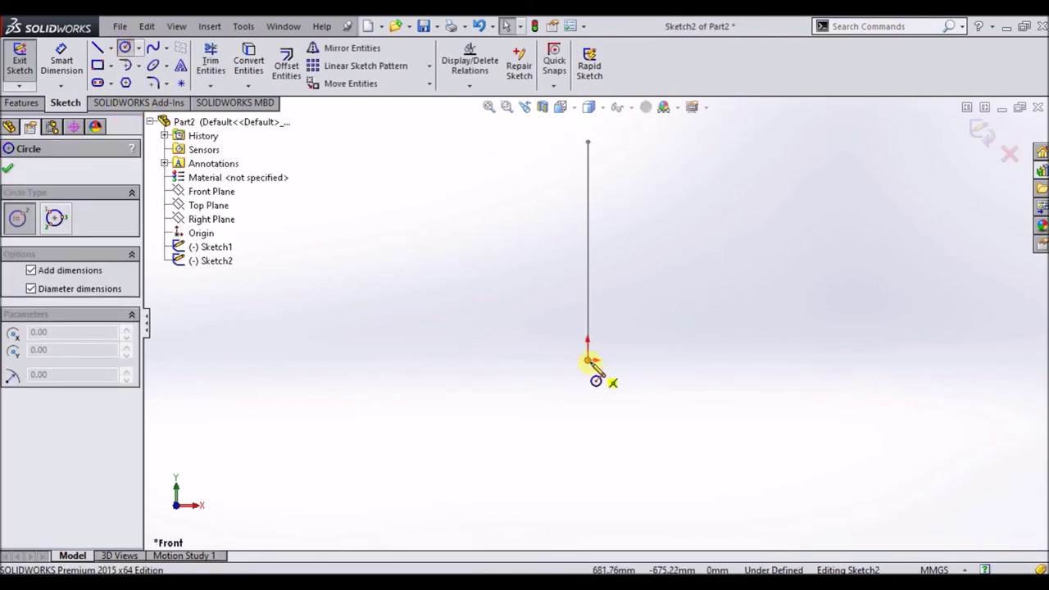
left_click(509, 359)
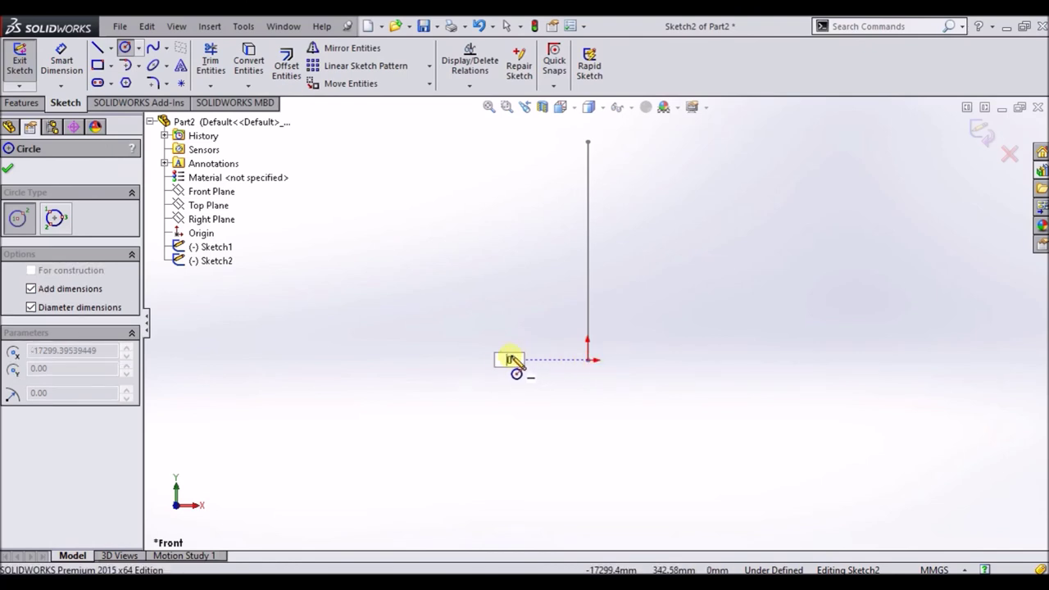
left_click(519, 362)
key("Escape")
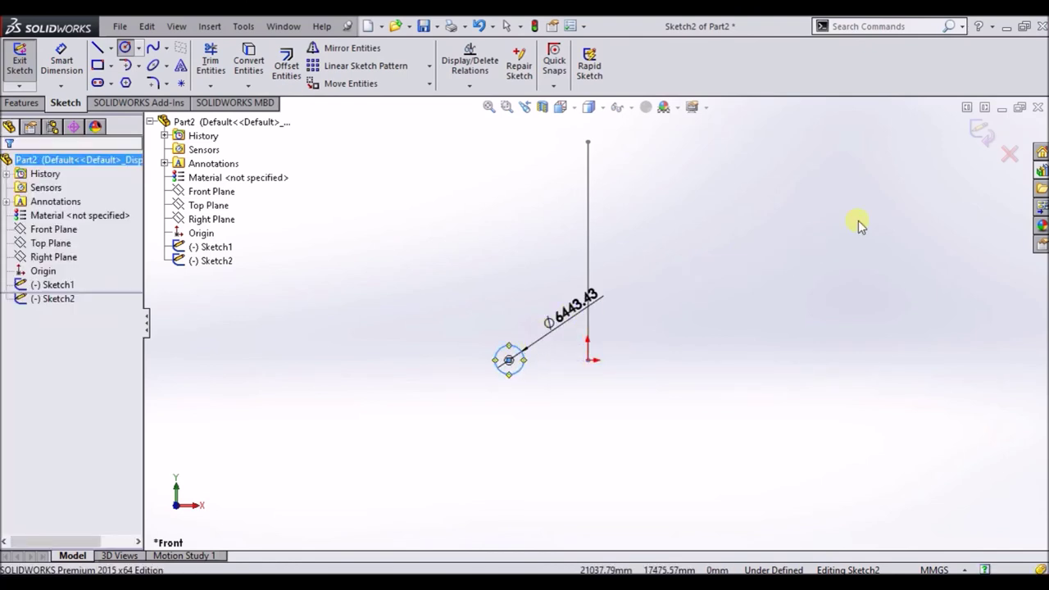
left_click(984, 134)
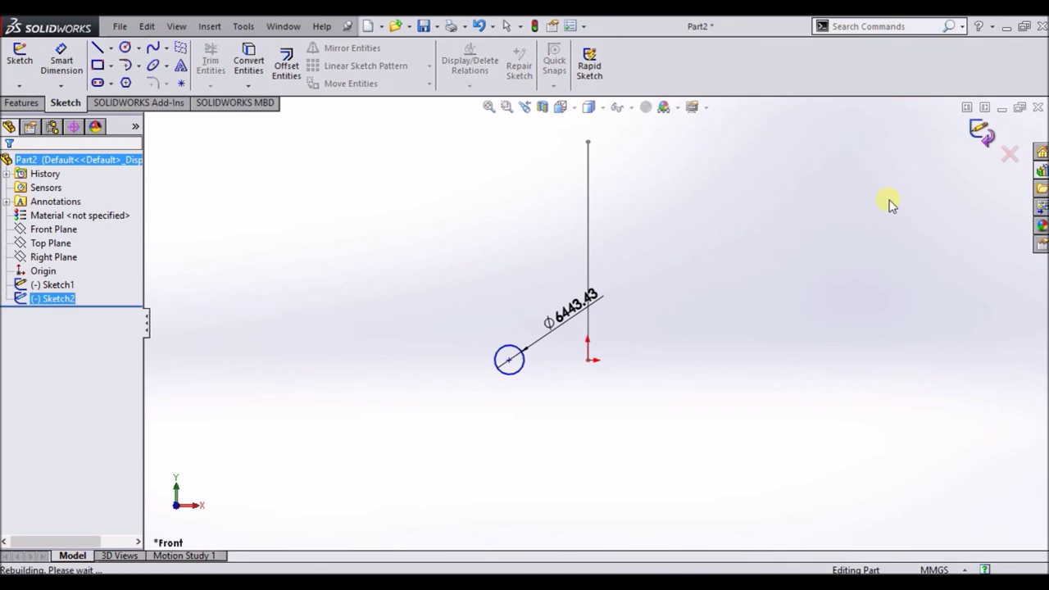
left_click(53, 287)
left_click(56, 300)
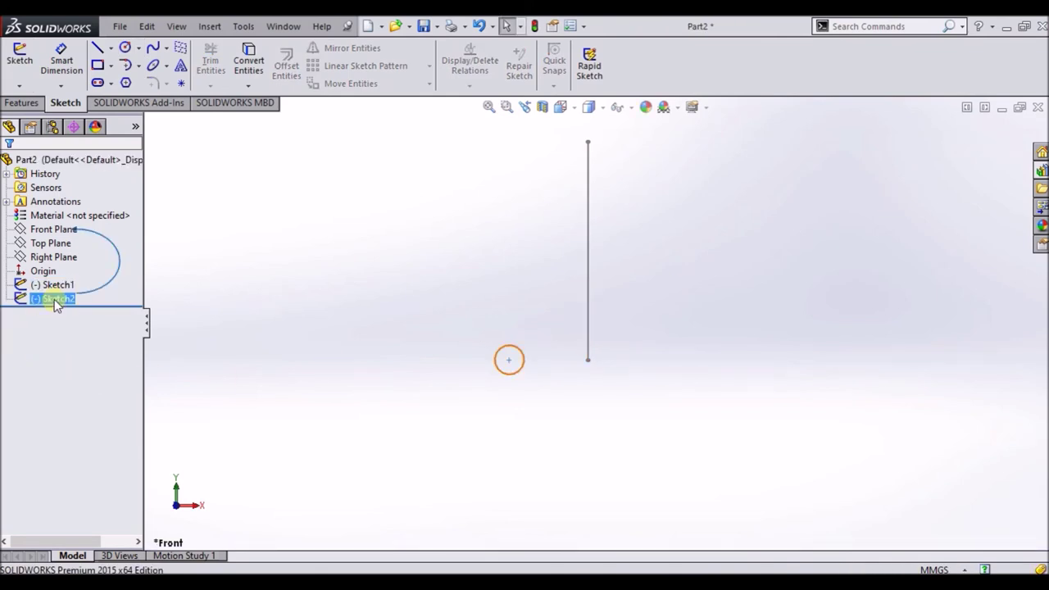
left_click(396, 366)
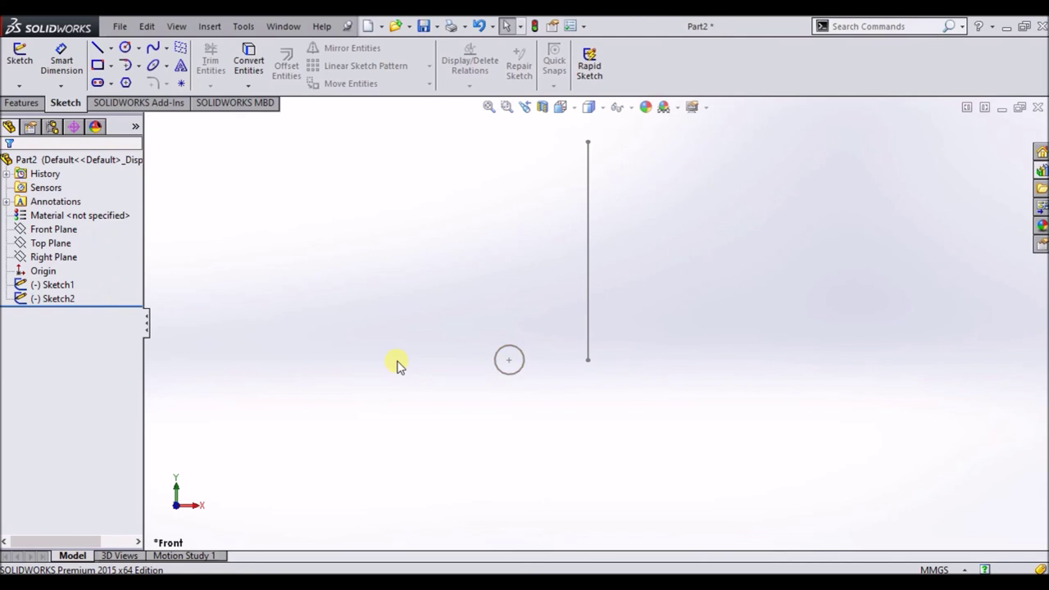
left_click(21, 102)
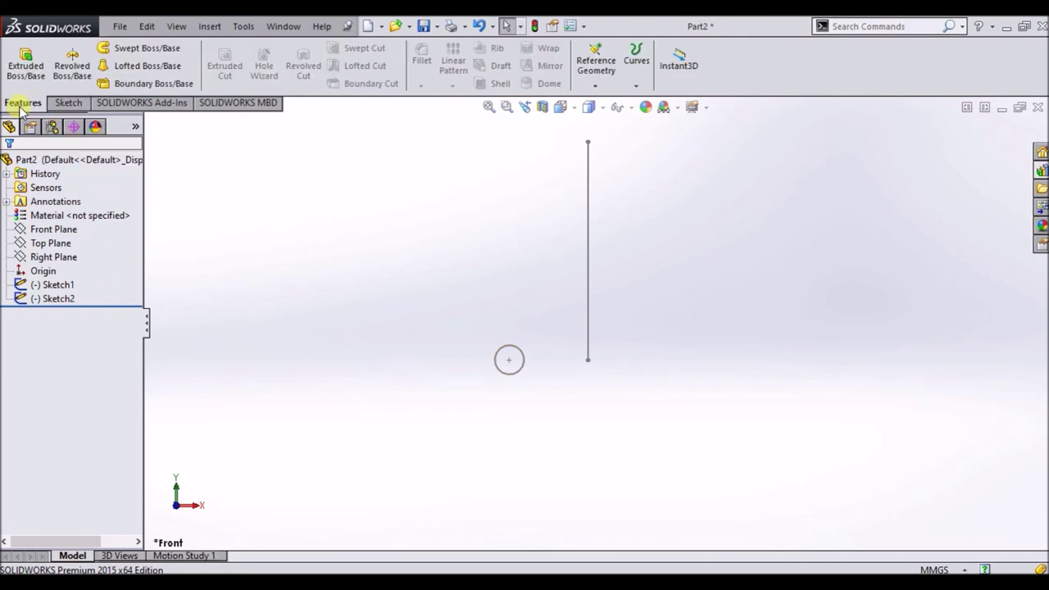
Start a sweep using the Sketch2 circle as profile and the Sketch1 line as path.
left_click(147, 49)
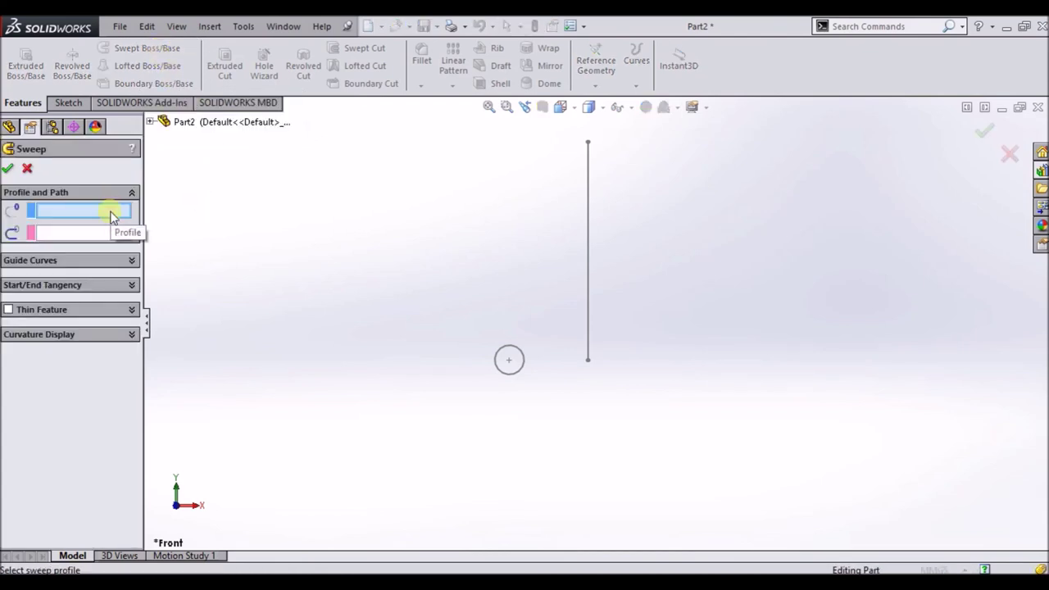
left_click(505, 347)
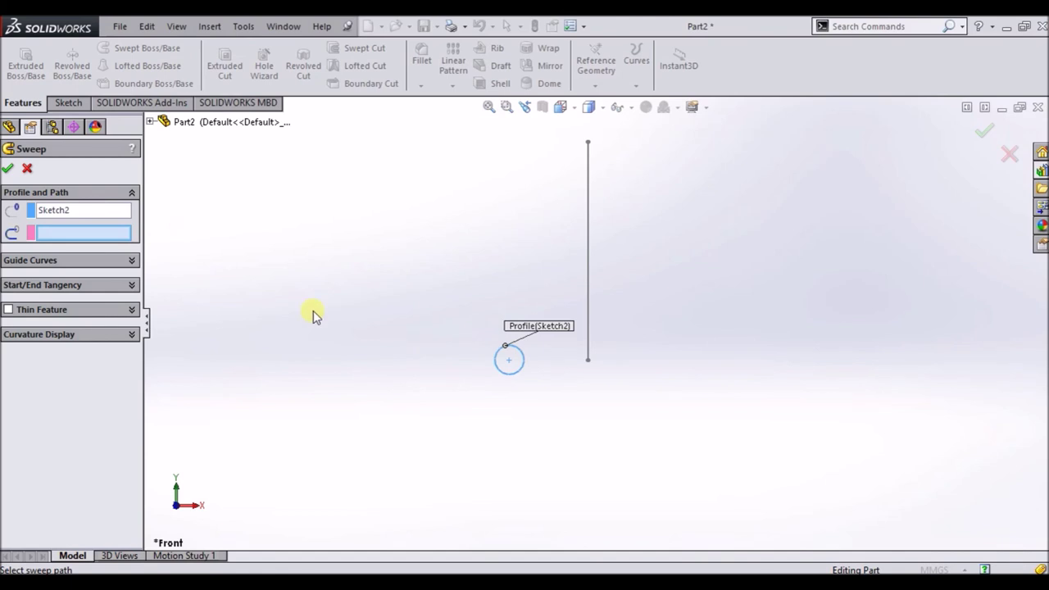
left_click(587, 254)
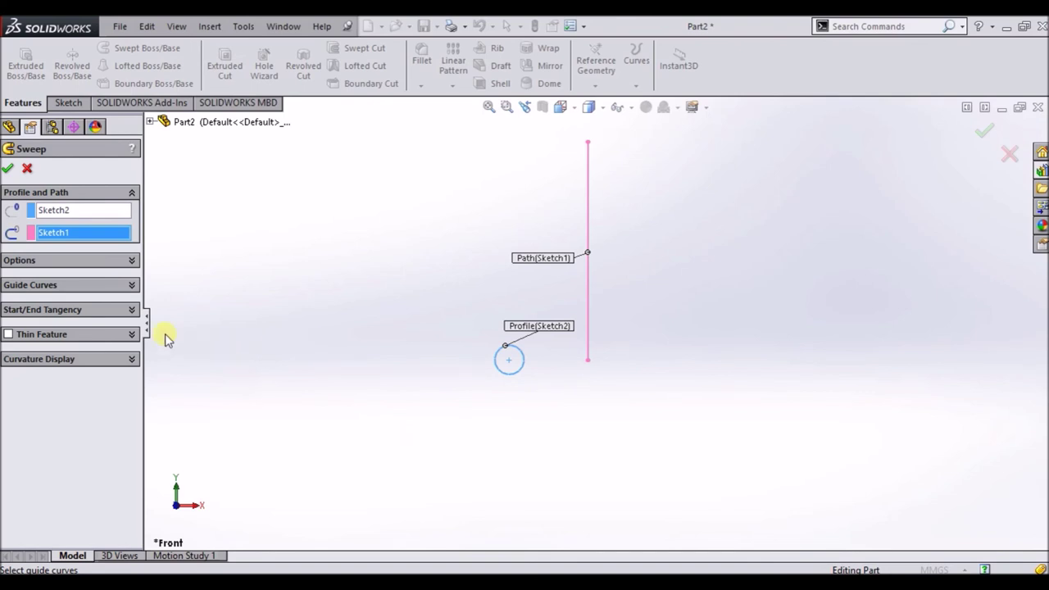
Set the sweep to twist along the path in degrees and raise the twist angle.
left_click(76, 262)
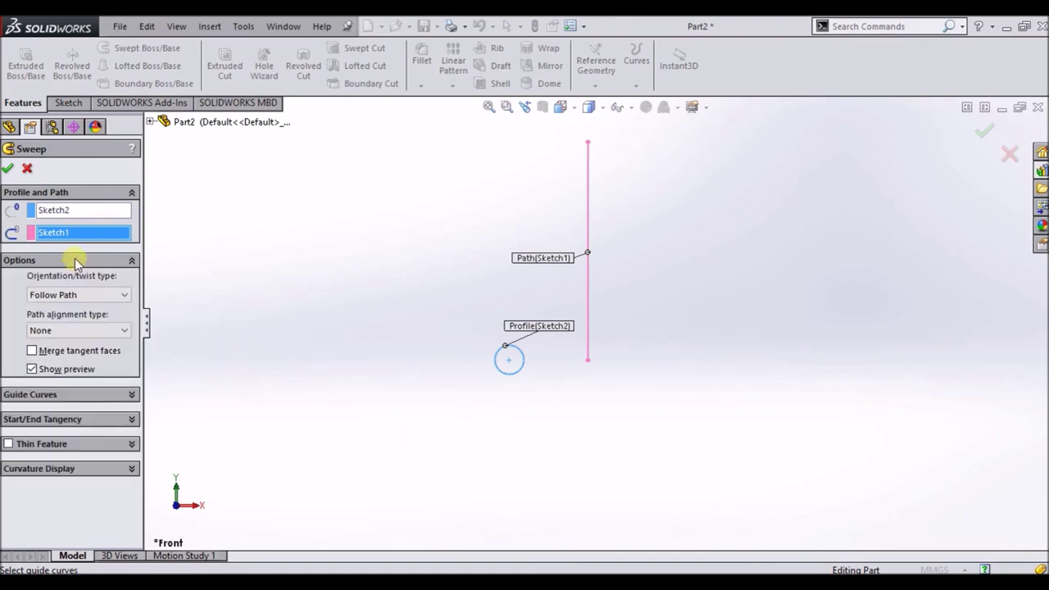
left_click(104, 295)
left_click(71, 332)
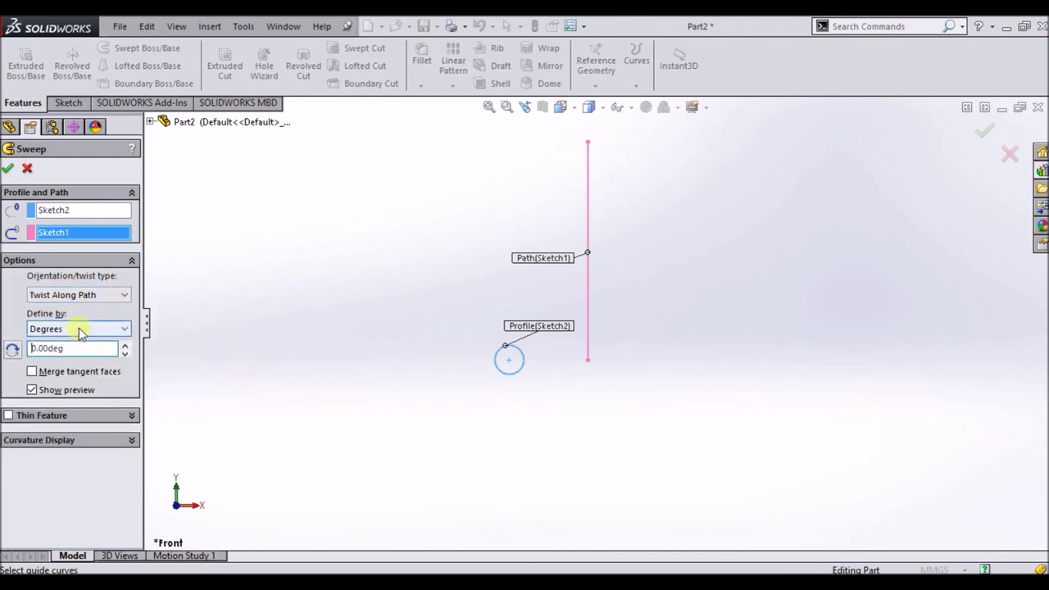
left_click(82, 329)
left_click(73, 358)
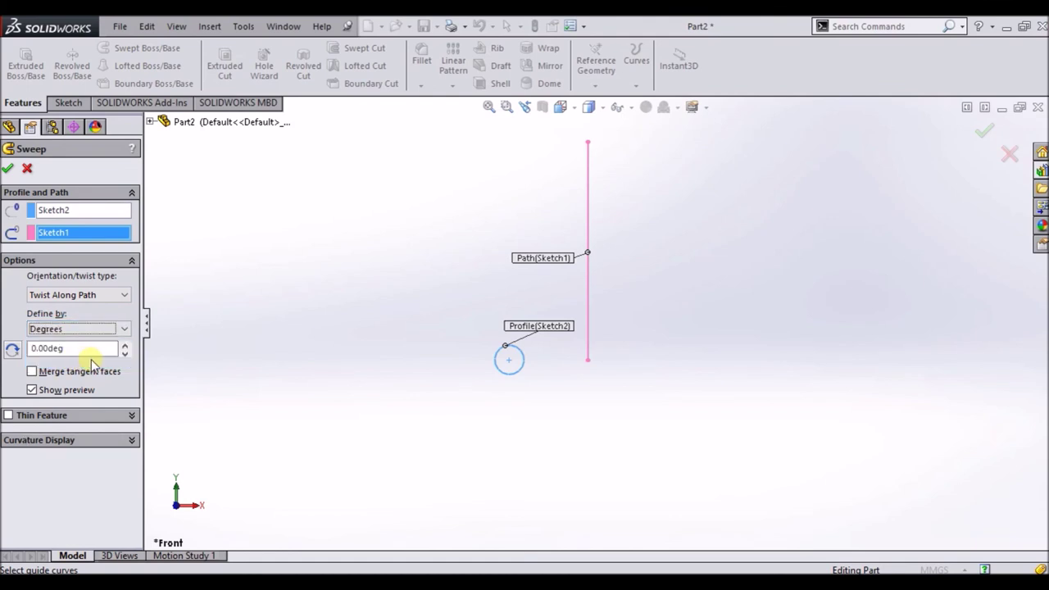
left_click(125, 344)
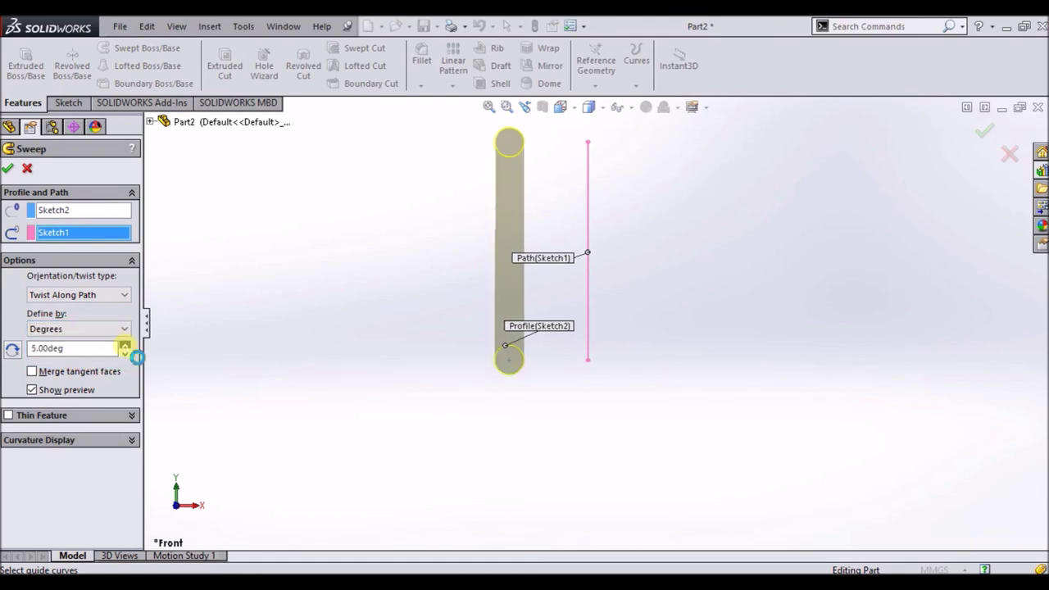
left_click(126, 345)
type("1000")
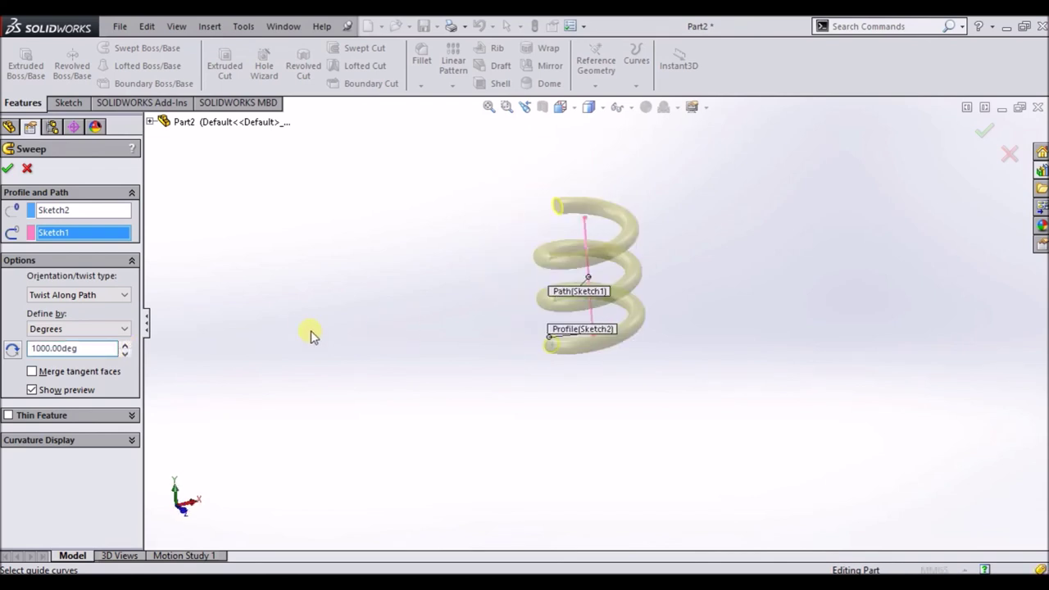
mouse_move(664, 243)
middle_mouse_down()
mouse_move(697, 293)
mouse_move(683, 191)
mouse_move(656, 213)
middle_mouse_up()
triple_click(57, 348)
Twist the circle 2000 degrees along the line, accept the sweep, and orbit the finished coil.
type("200")
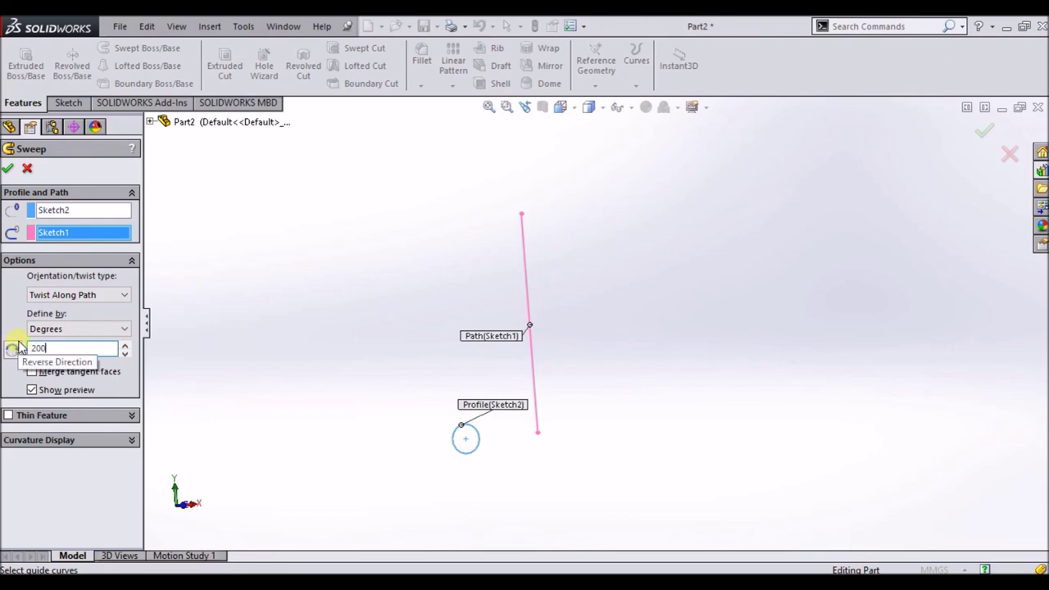
type("0")
key("Return")
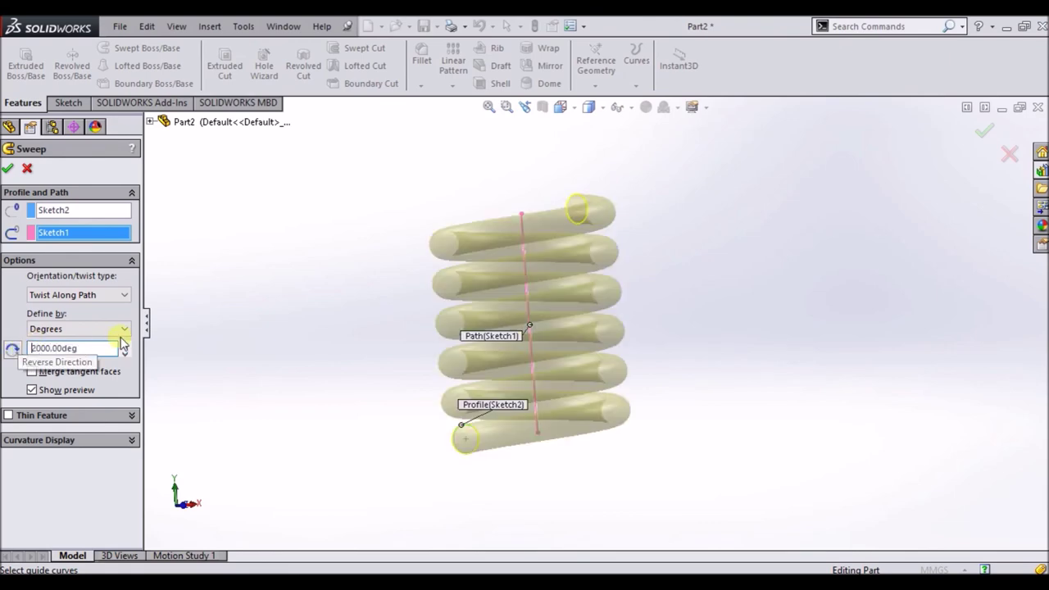
mouse_move(468, 257)
middle_mouse_down()
mouse_move(667, 292)
mouse_move(694, 215)
middle_mouse_up()
key("ctrl+1")
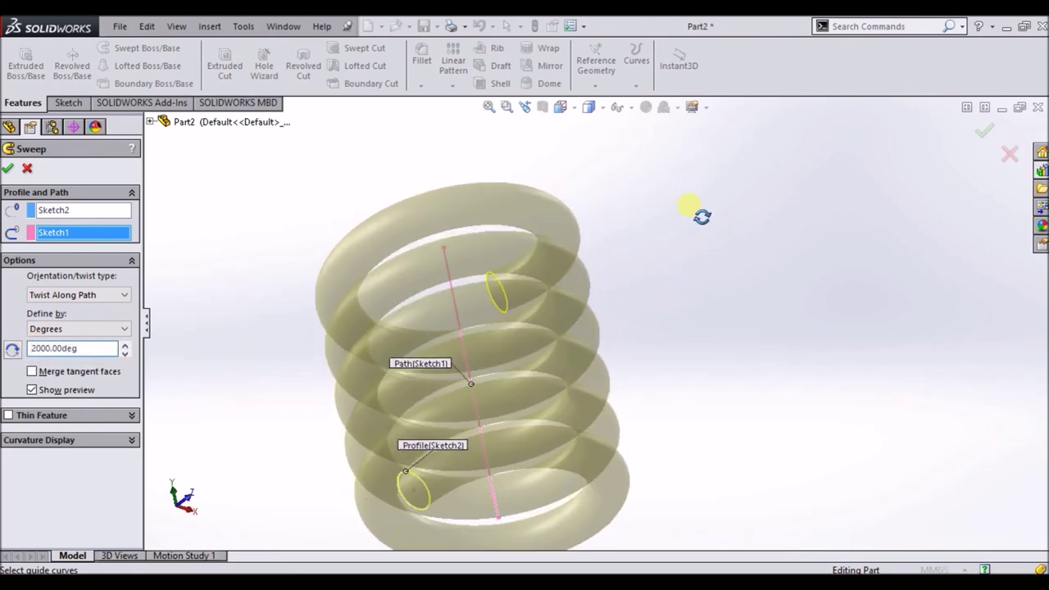
left_click(15, 172)
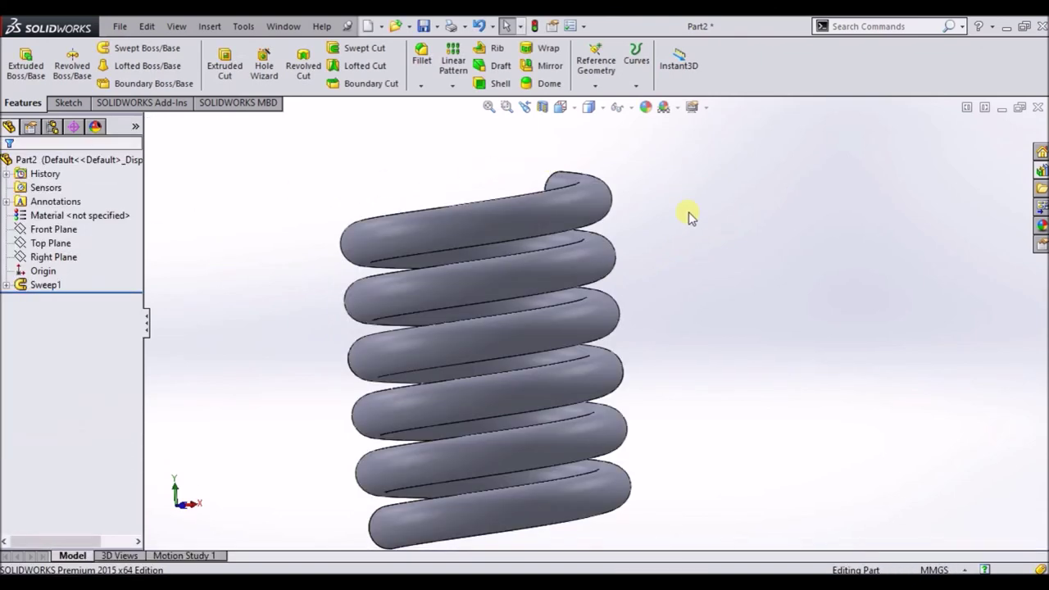
scroll(680, 336, "up", 2)
middle_click_drag(679, 335, 685, 382)
middle_click_drag(668, 202, 651, 427)
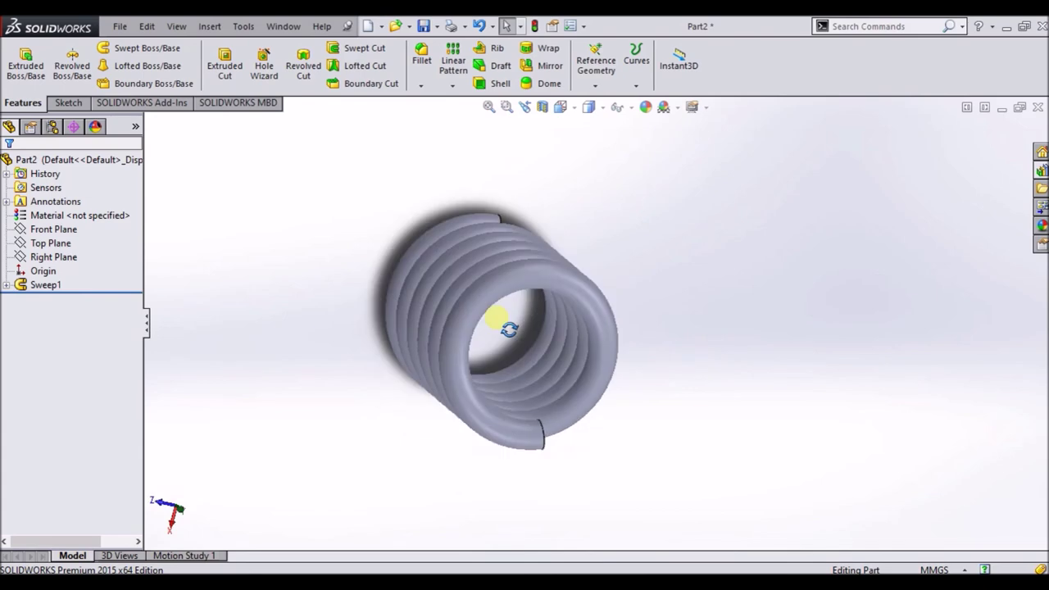